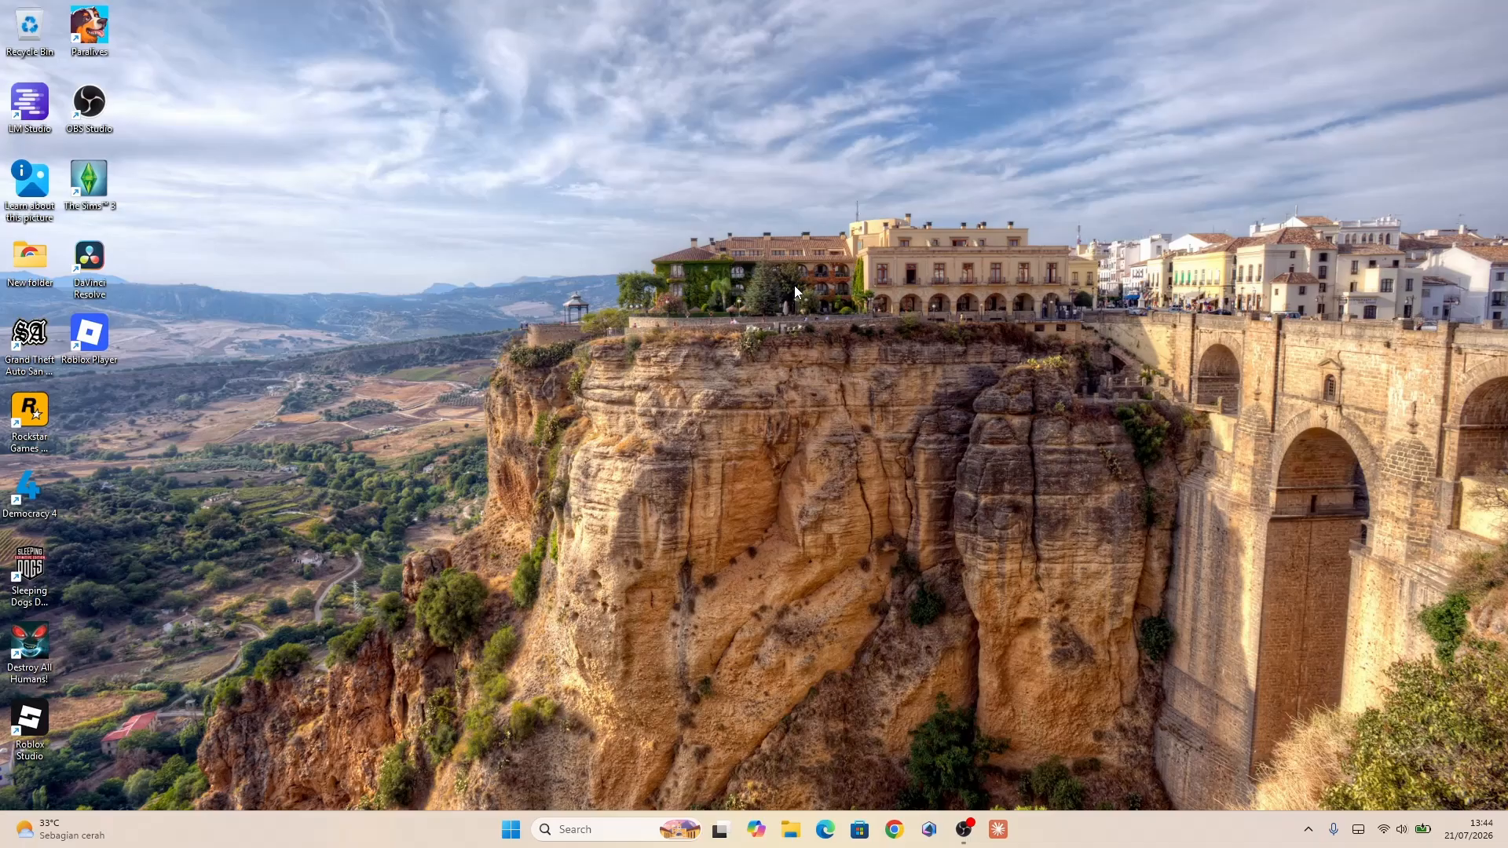
- Open Chrome with the personal profile and search Google for "crystaldiskinfo"
{"action": "left_click", "coordinate": [894, 829]}
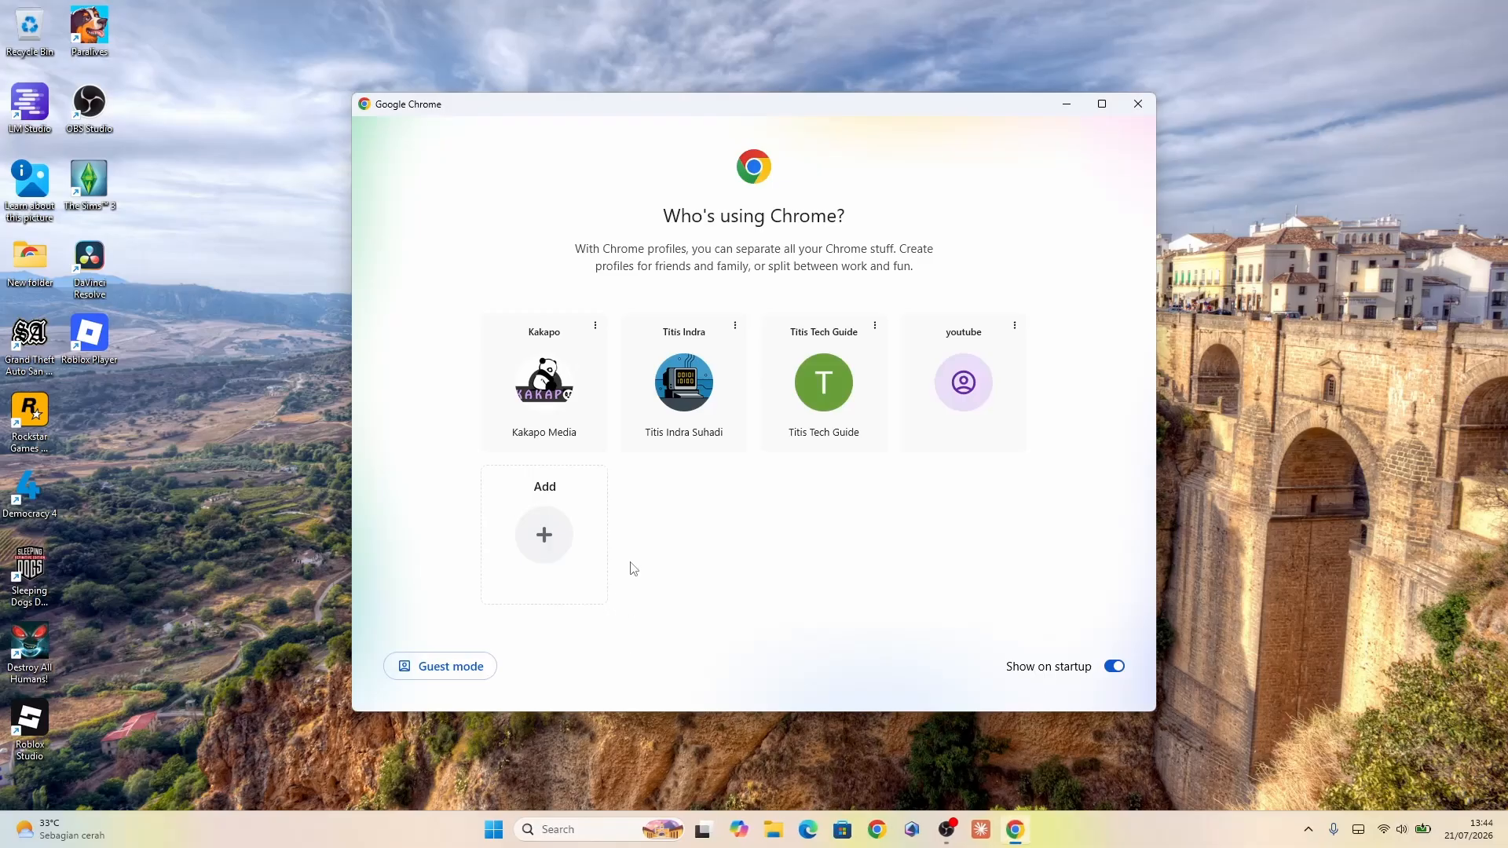
{"action": "left_click", "coordinate": [683, 424]}
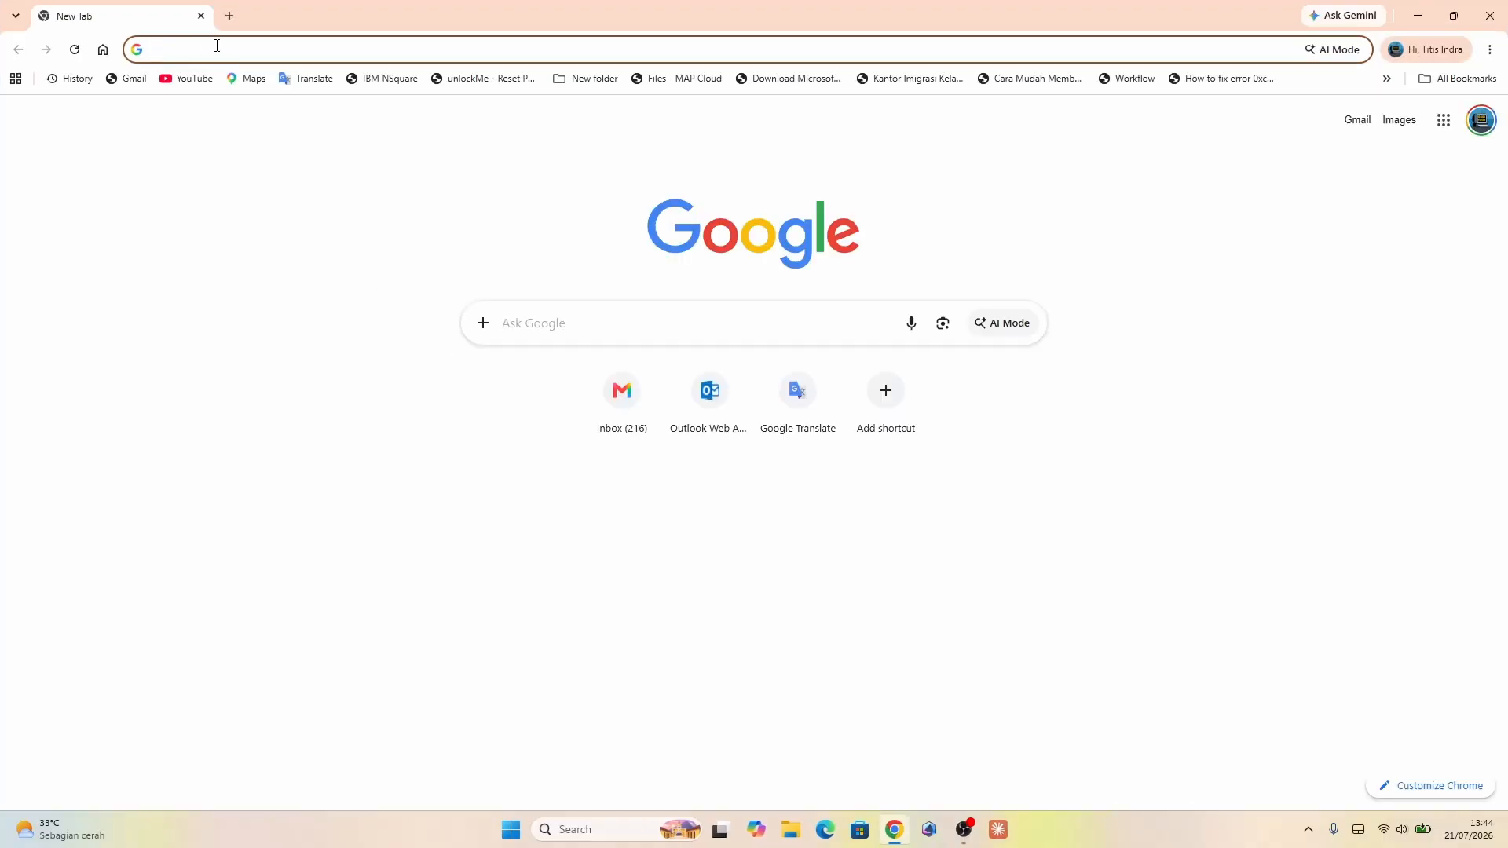
{"action": "left_click", "coordinate": [223, 45]}
{"action": "type", "text": "crystal"}
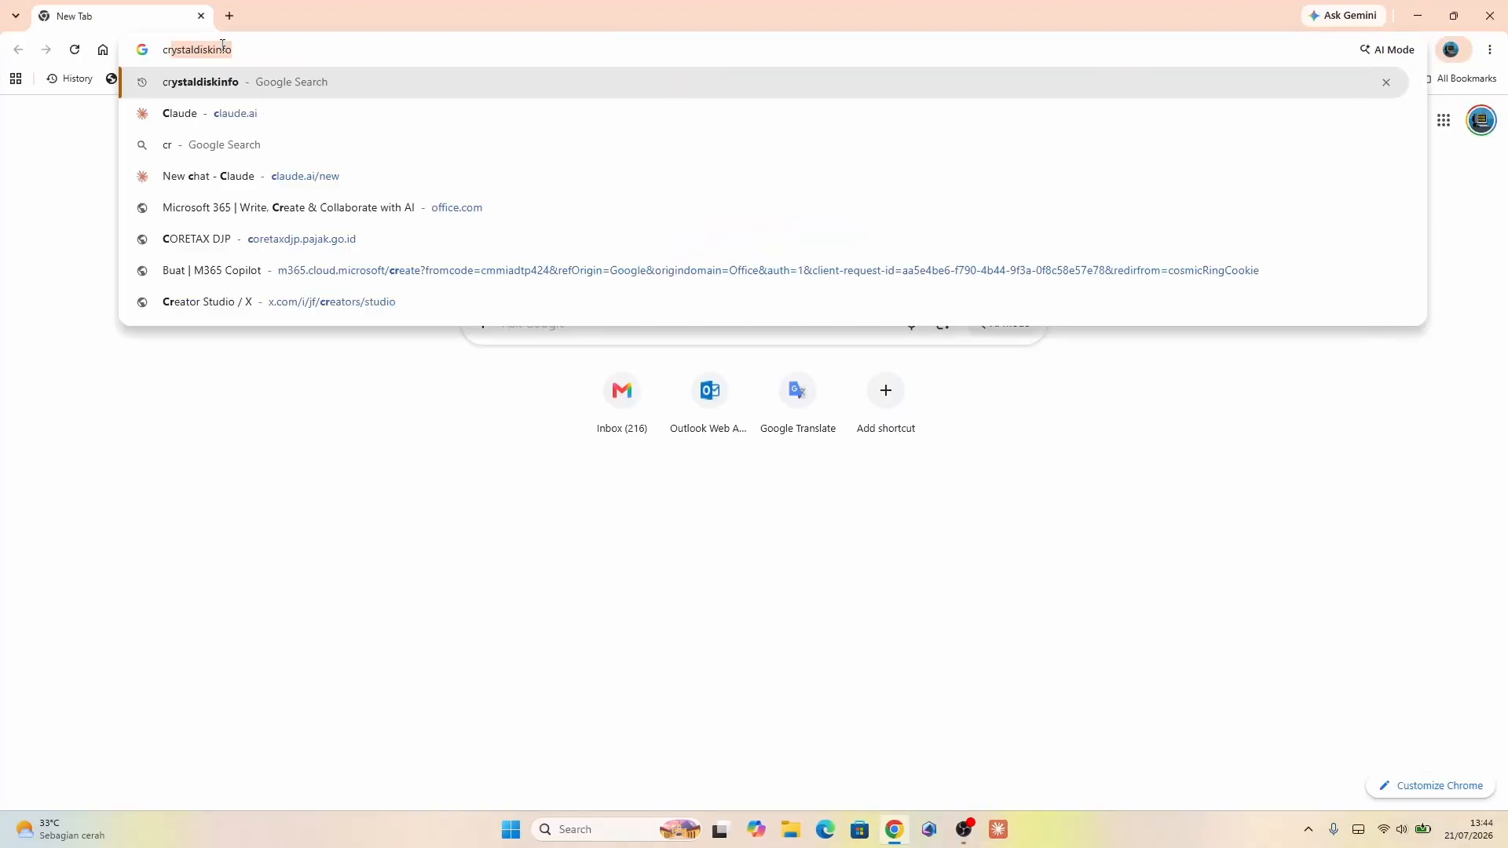
{"action": "type", "text": "diskinfo"}
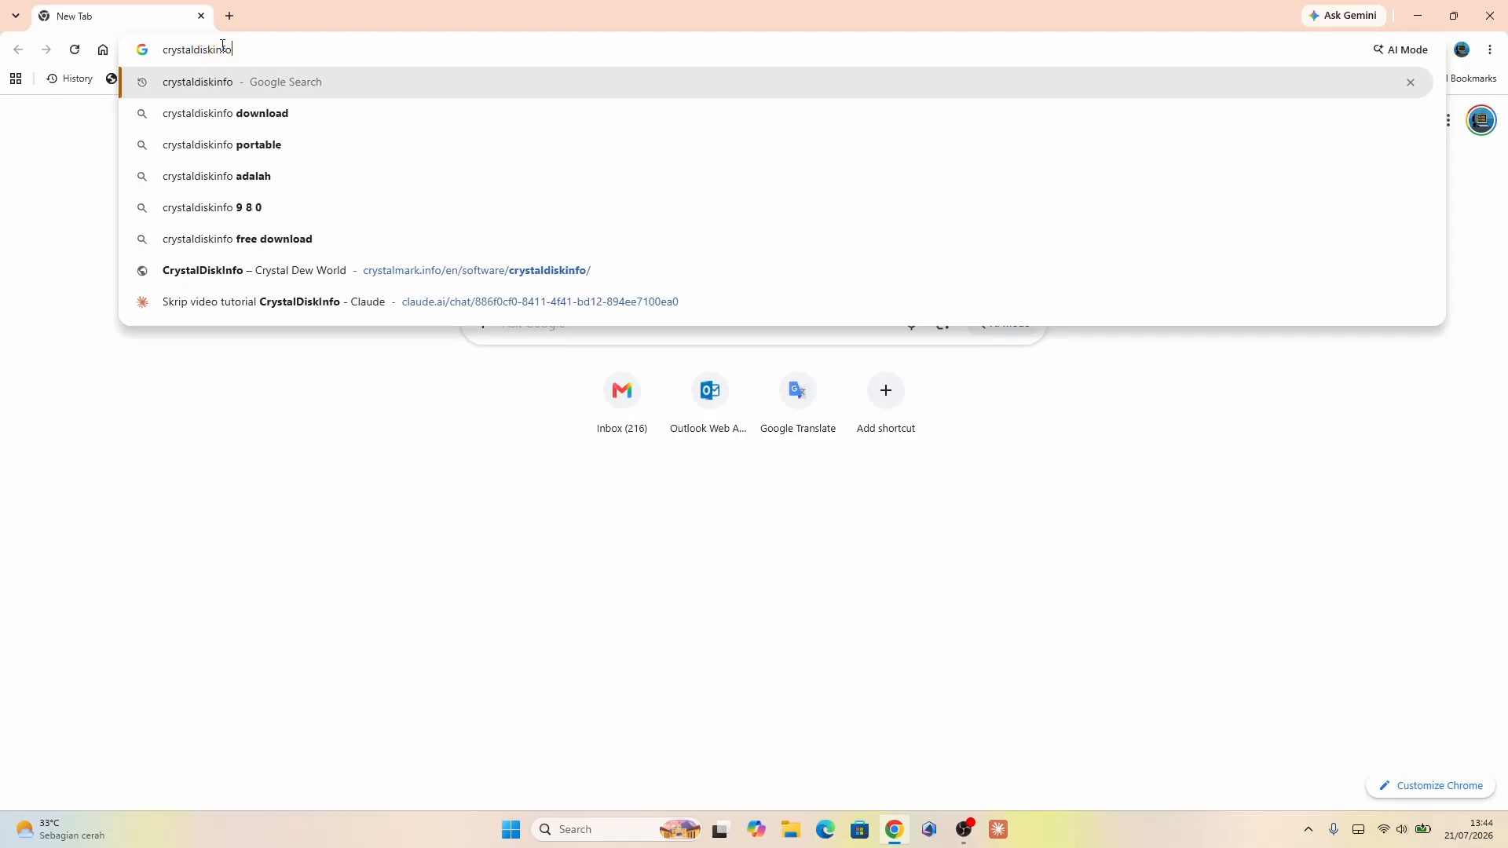
{"action": "key", "text": "Return"}
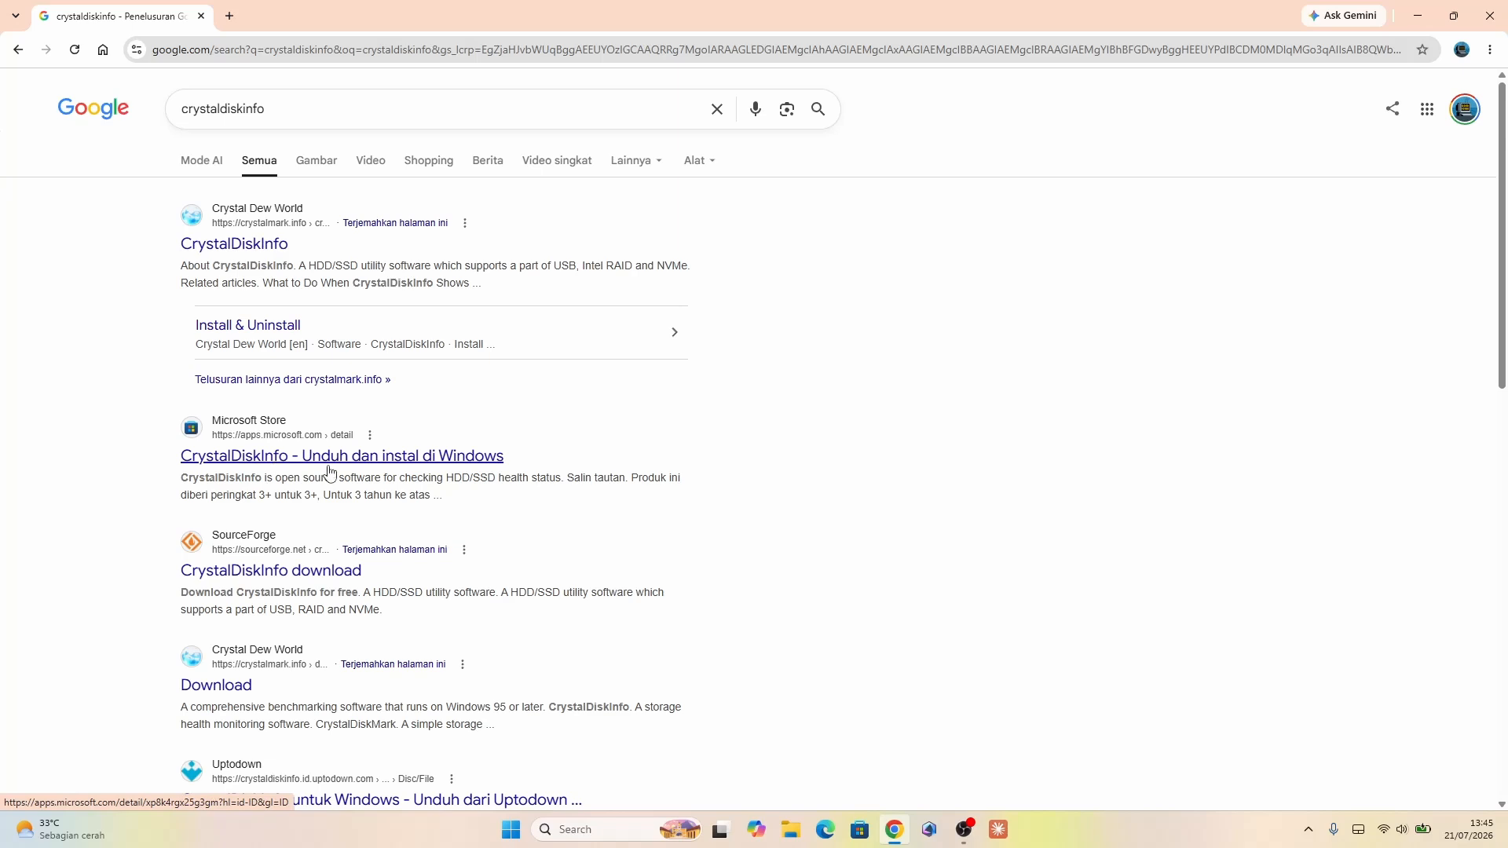
- Switch to the Microsoft Store, search for "crysta" and open the CrystalDiskInfo app listing
{"action": "left_click", "coordinate": [858, 829]}
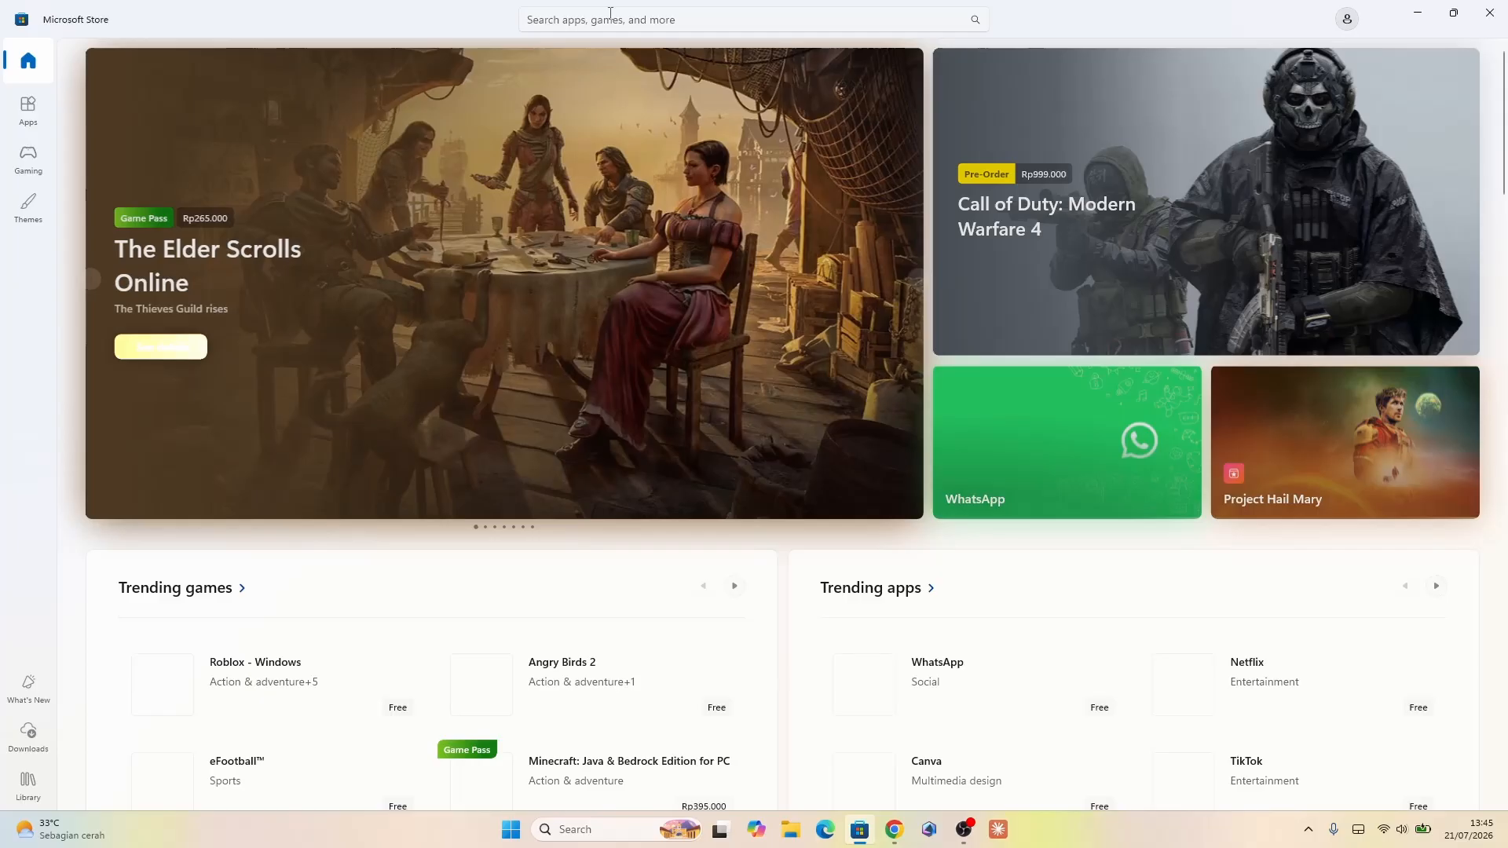
{"action": "left_click", "coordinate": [610, 16]}
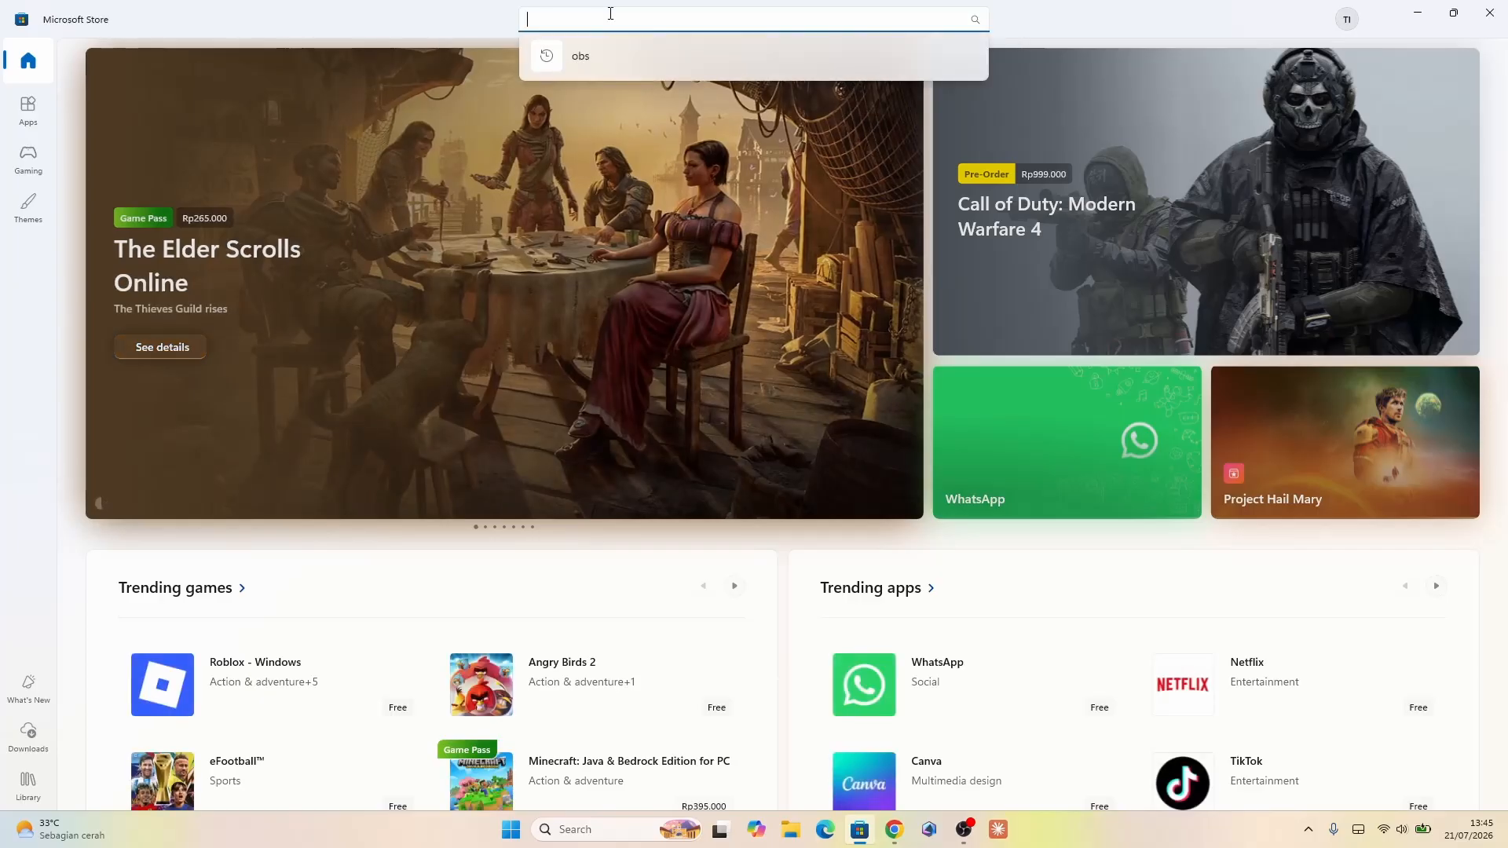
{"action": "left_click", "coordinate": [1343, 24]}
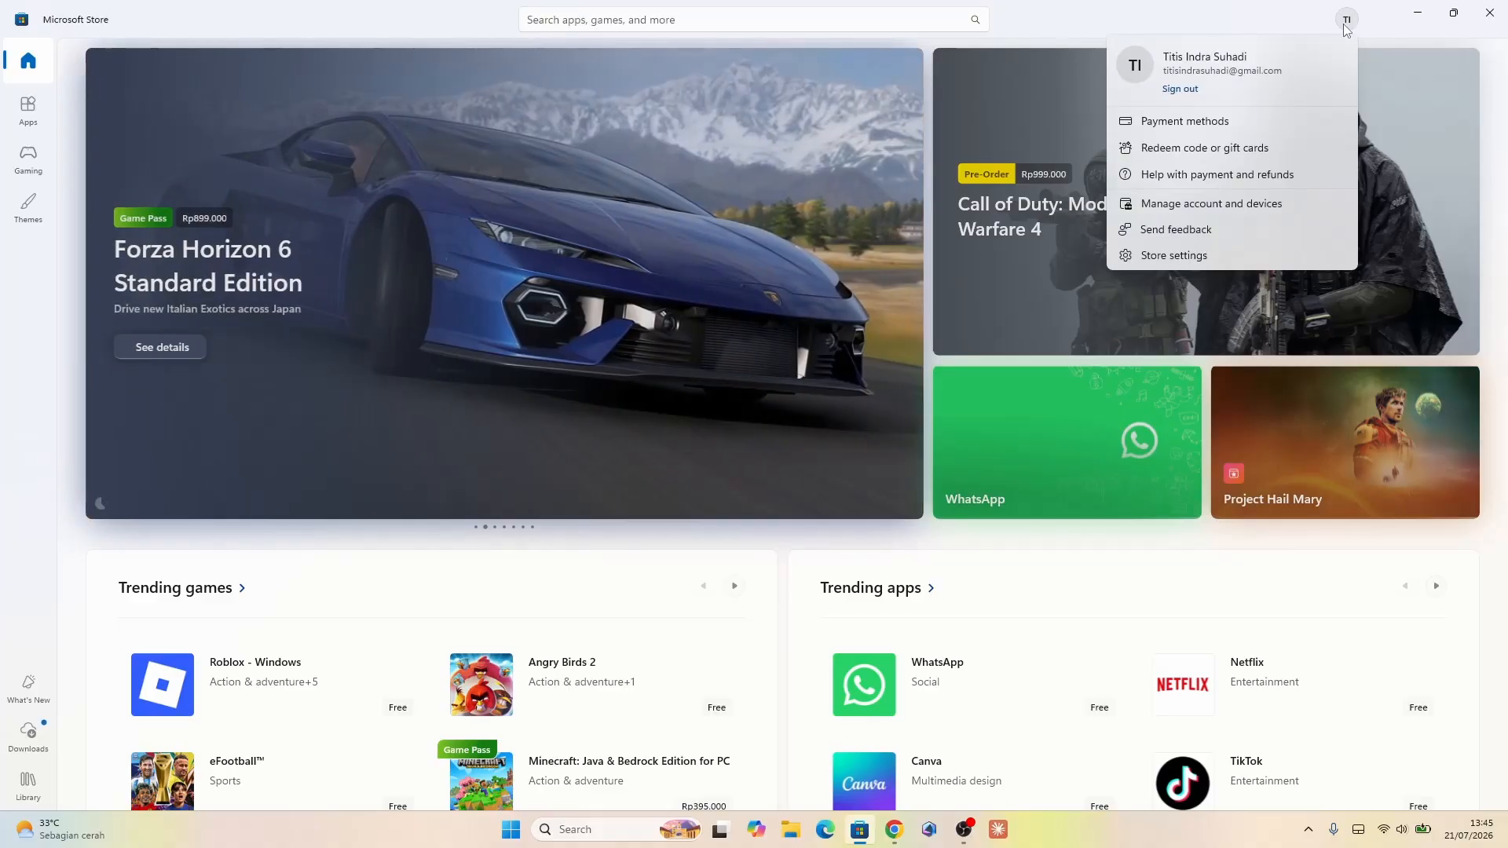
{"action": "left_click", "coordinate": [627, 20]}
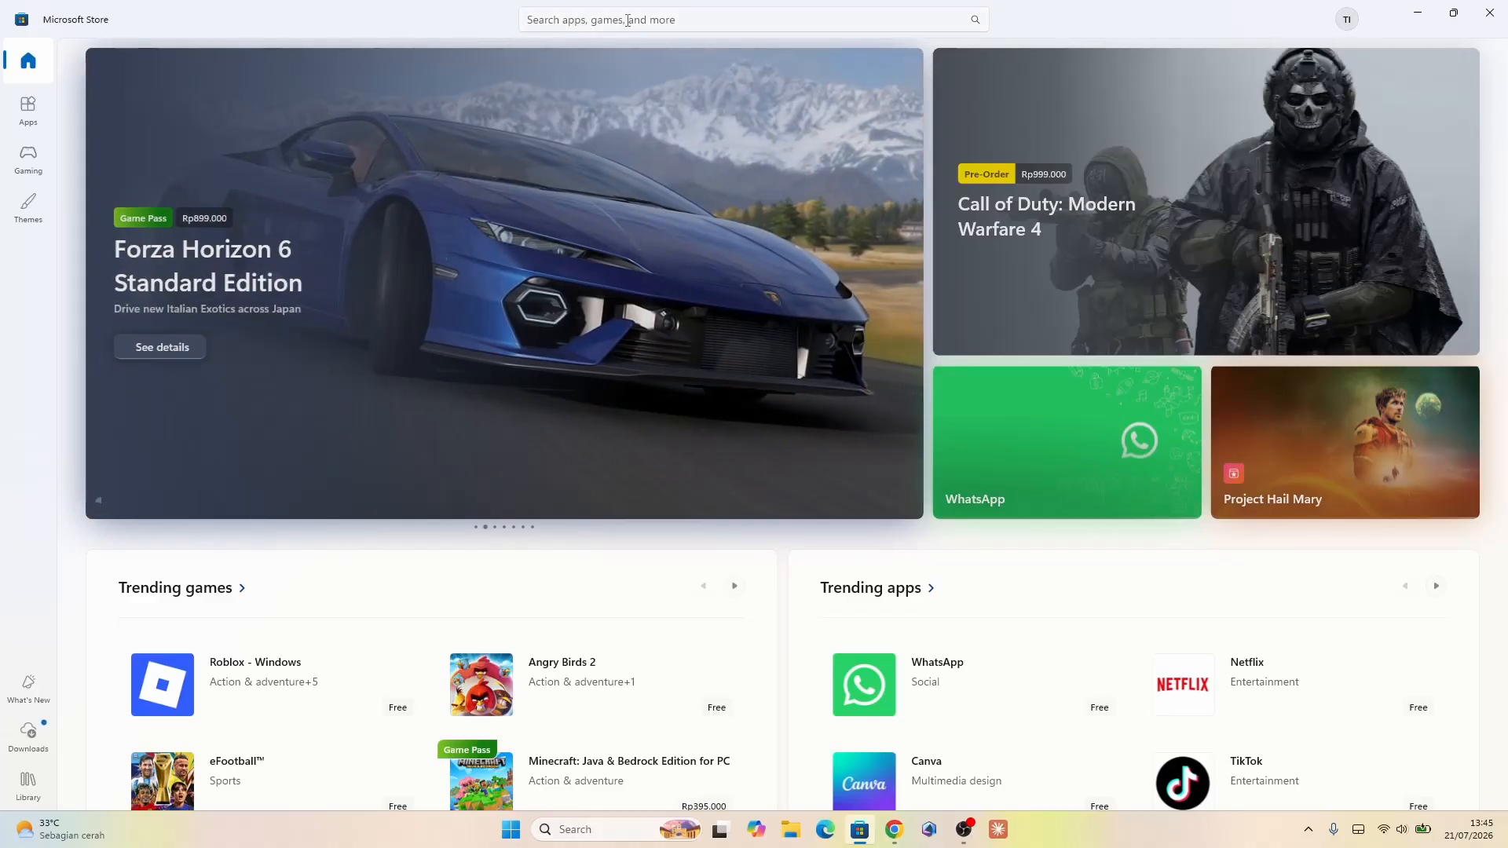
{"action": "left_click", "coordinate": [626, 19]}
{"action": "type", "text": "cr"}
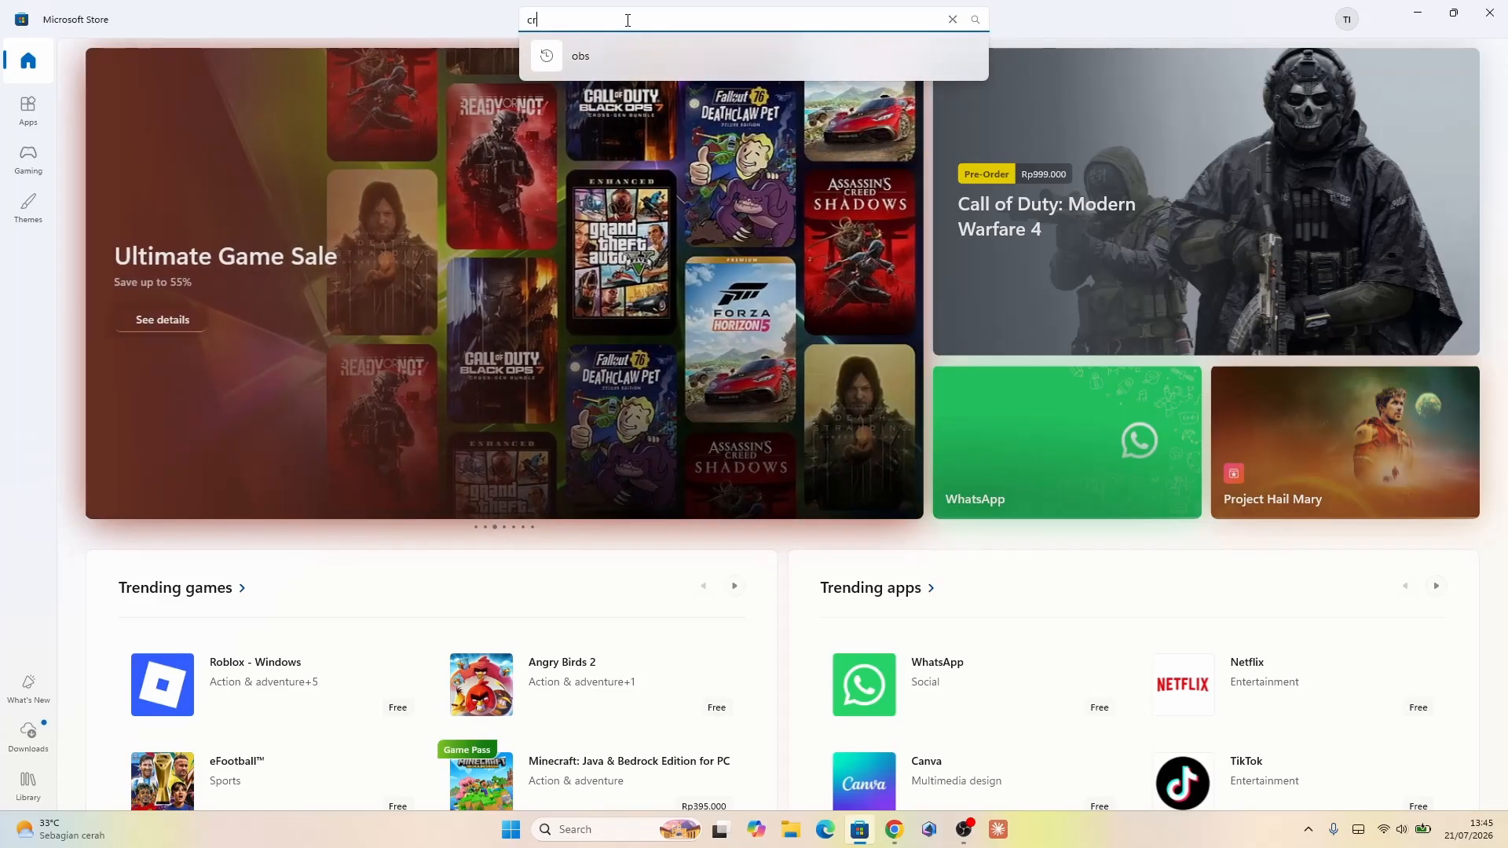
{"action": "type", "text": "ysta"}
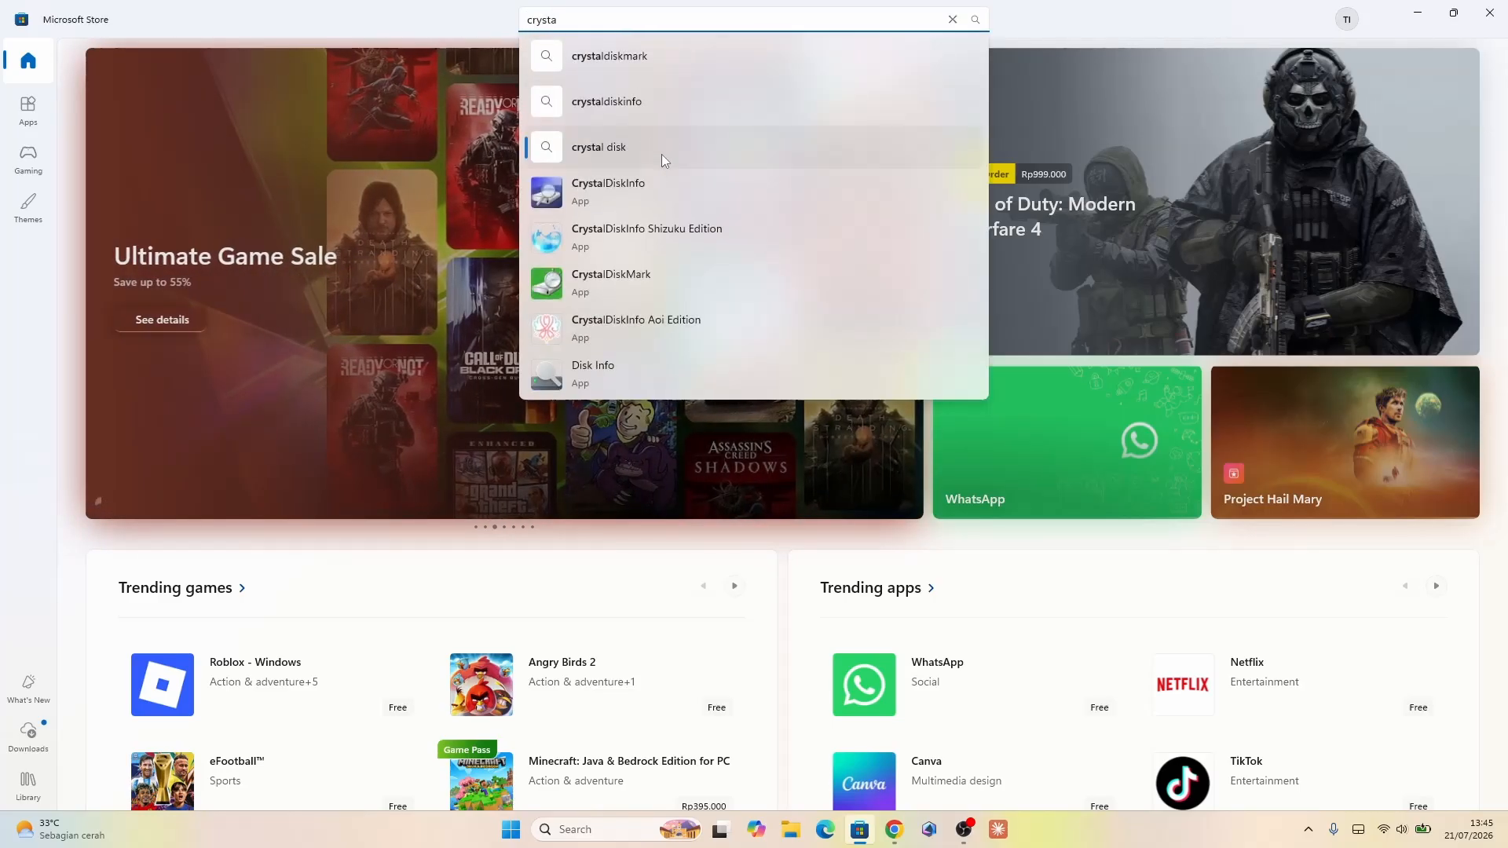
{"action": "left_click", "coordinate": [737, 187]}
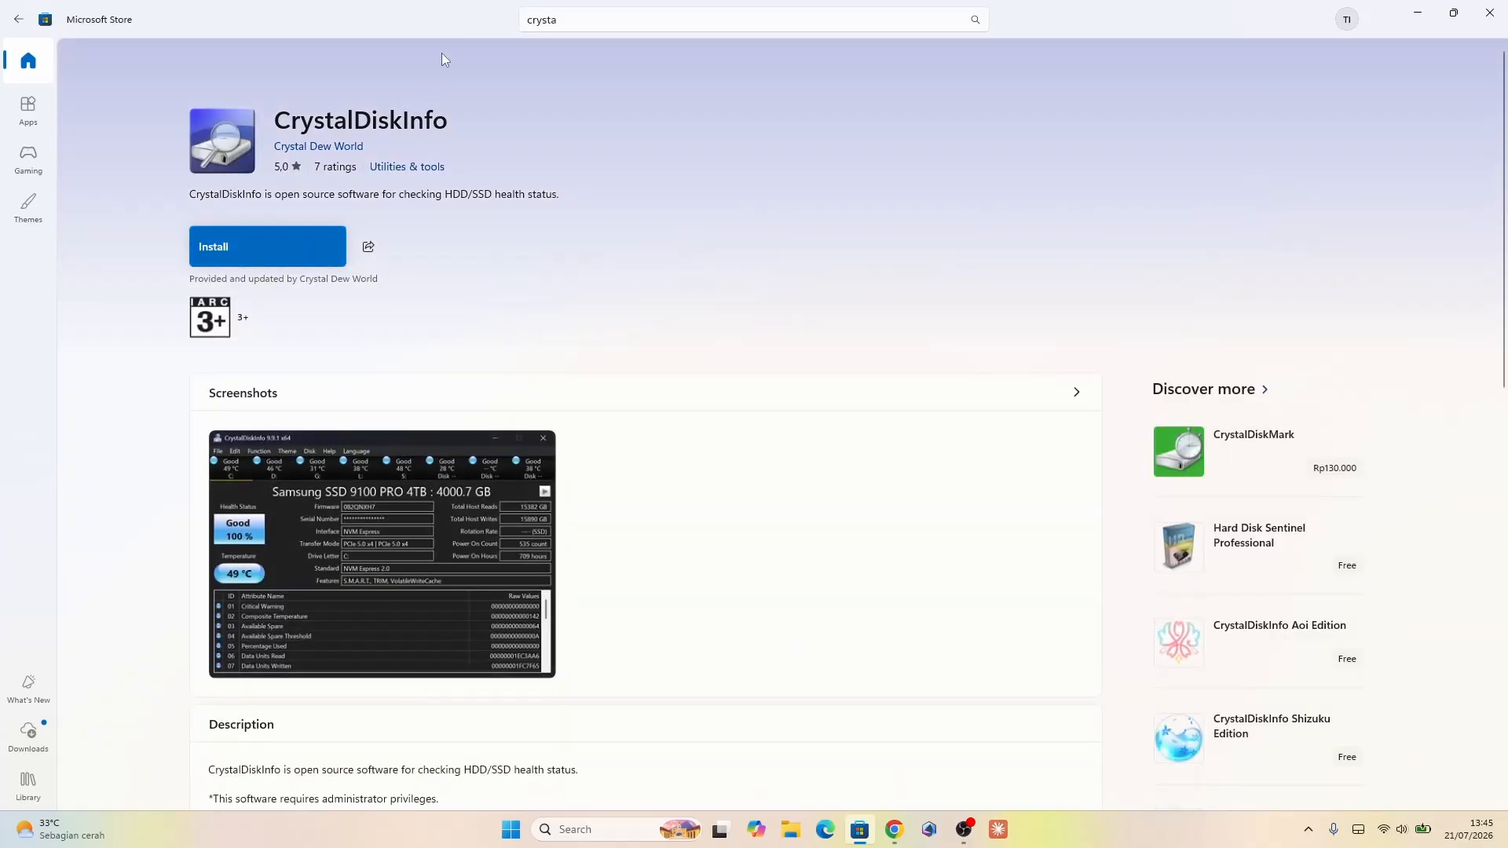
- Open the CrystalDiskInfo Shizuku Edition listing from the same store search and look through its page
{"action": "left_click", "coordinate": [604, 23]}
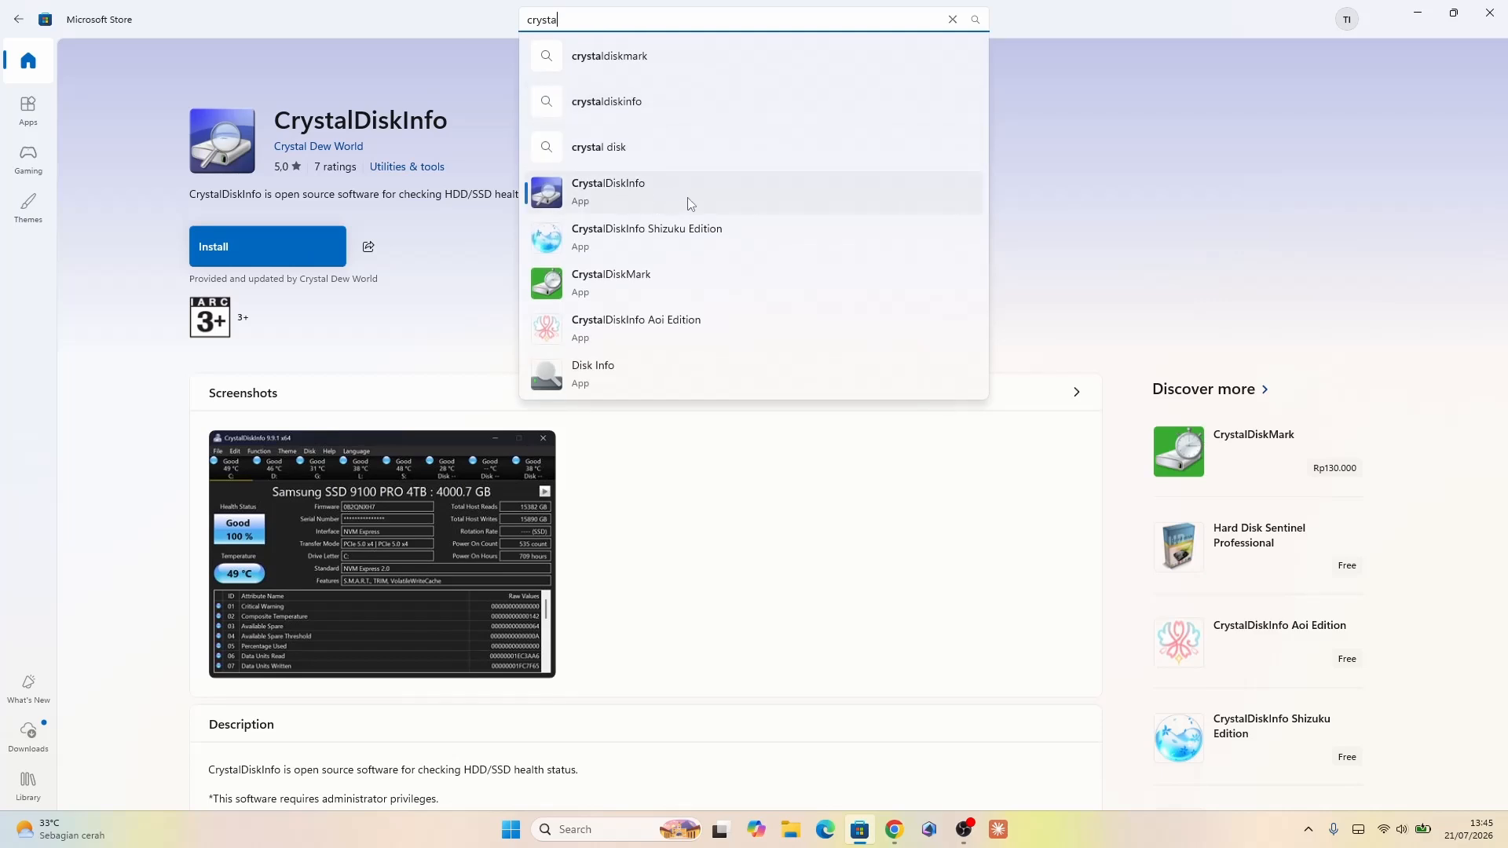
{"action": "left_click", "coordinate": [787, 247]}
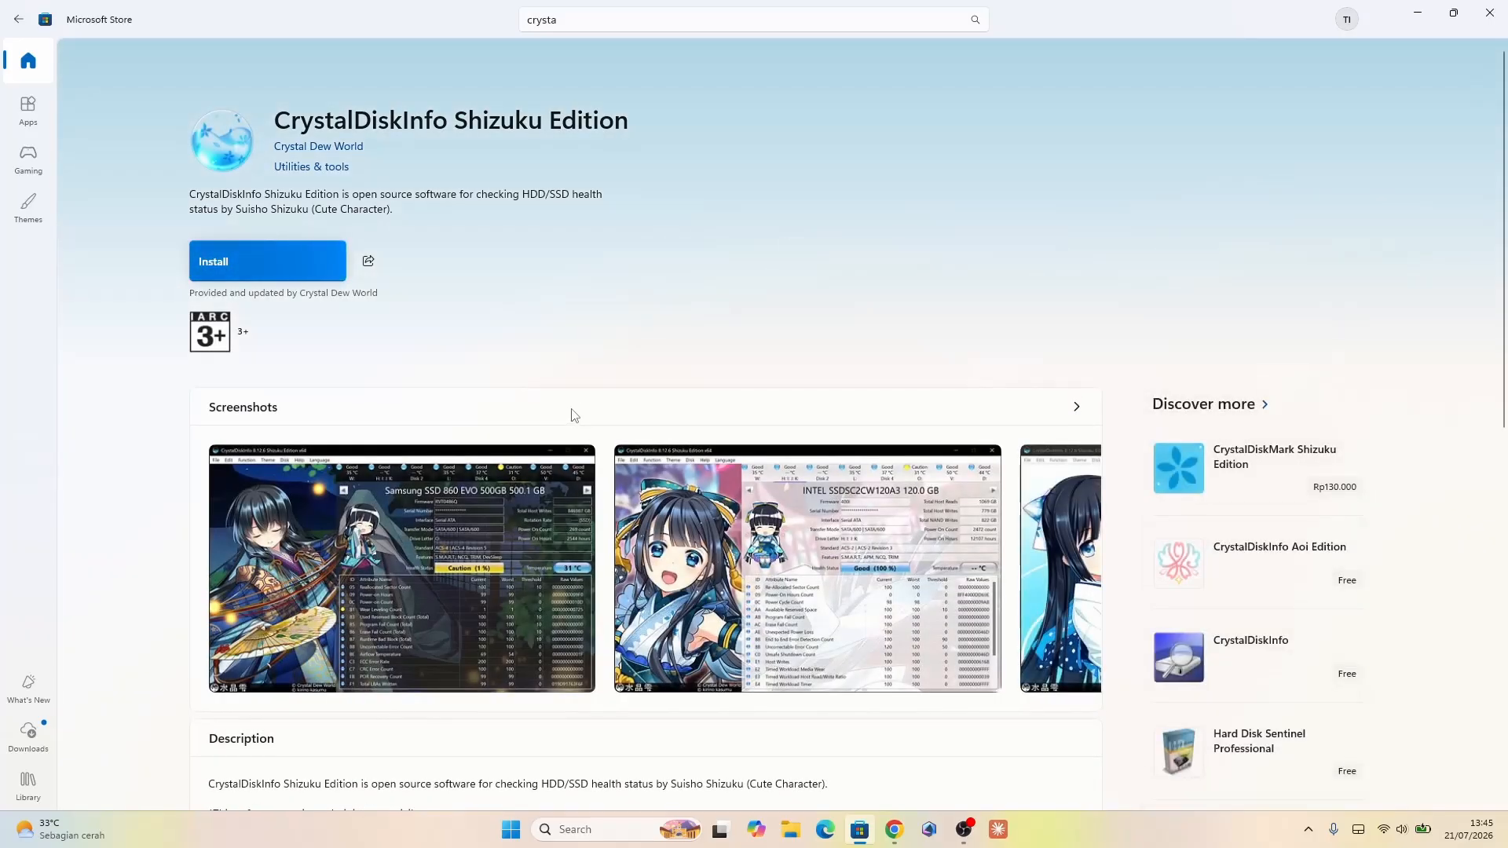
{"action": "scroll", "coordinate": [610, 402], "scroll_direction": "down", "scroll_amount": 4}
{"action": "scroll", "coordinate": [609, 401], "scroll_direction": "up", "scroll_amount": 4}
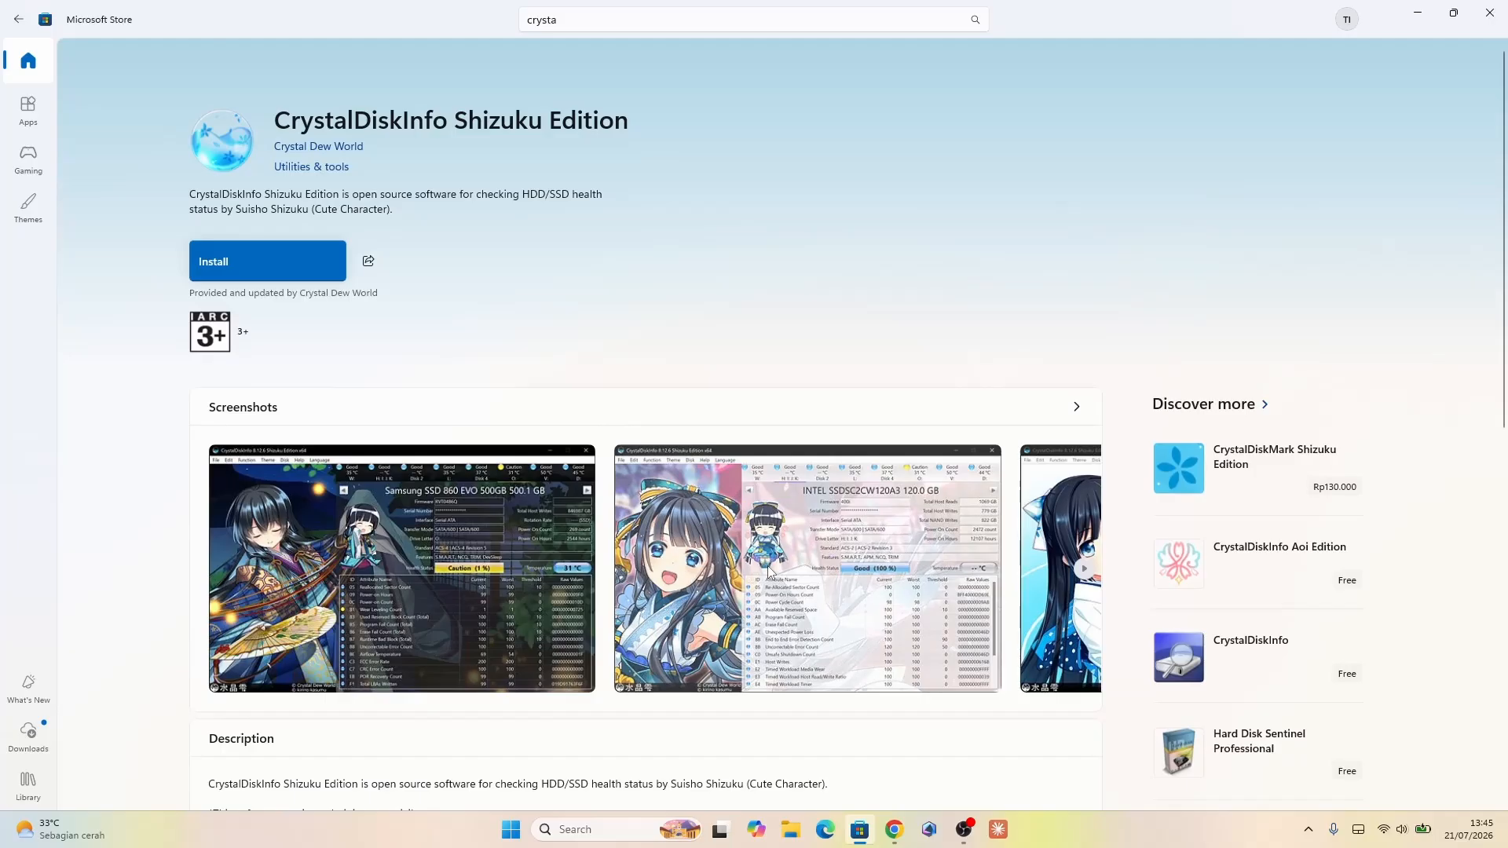
- Return to the Google results in Chrome and open the CrystalDiskInfo page on Crystal Dew World
{"action": "left_click", "coordinate": [895, 829]}
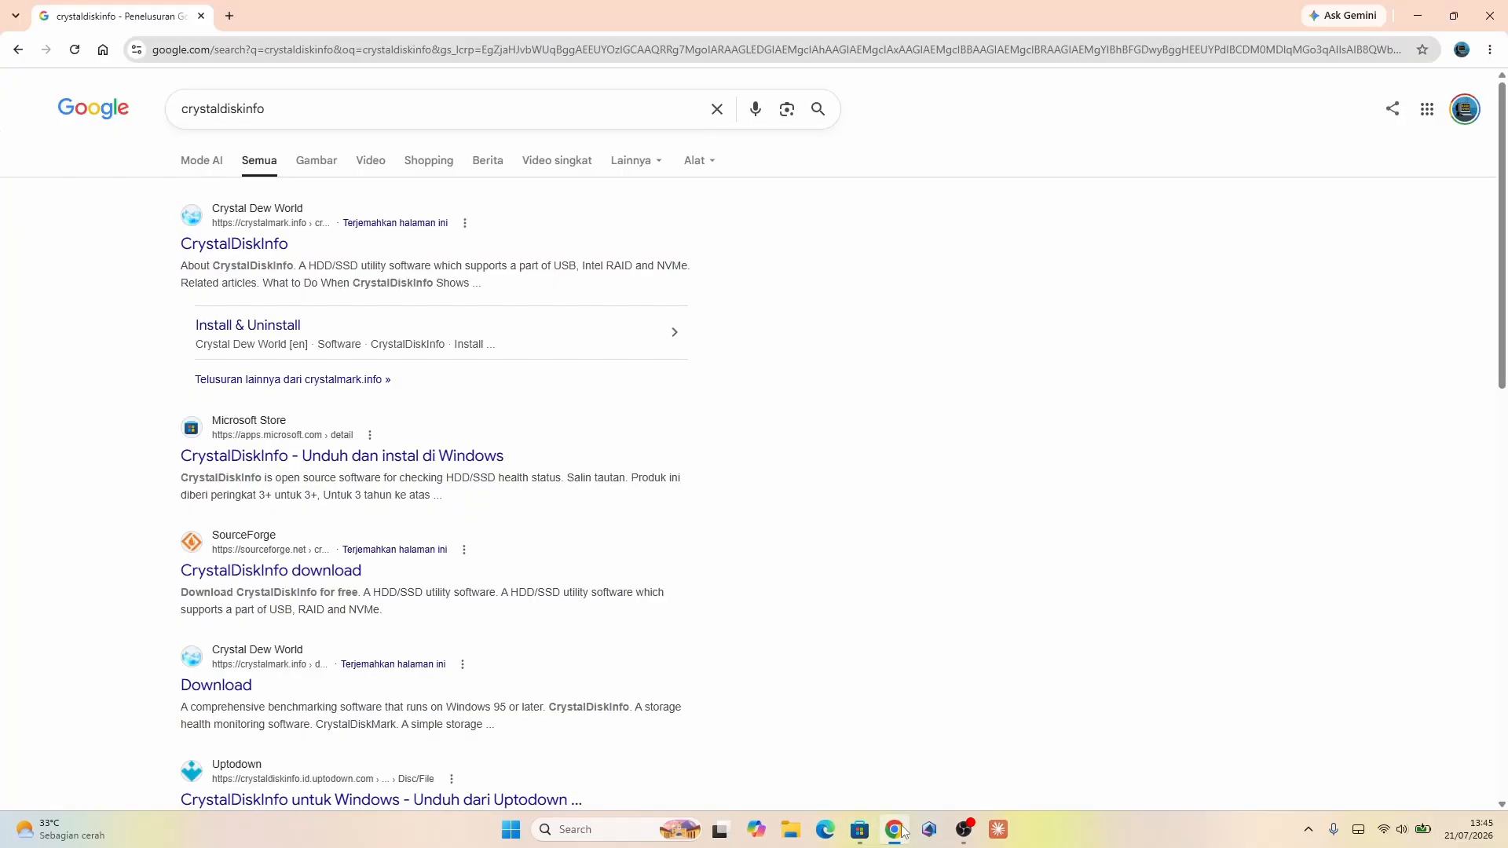
{"action": "left_click", "coordinate": [259, 258]}
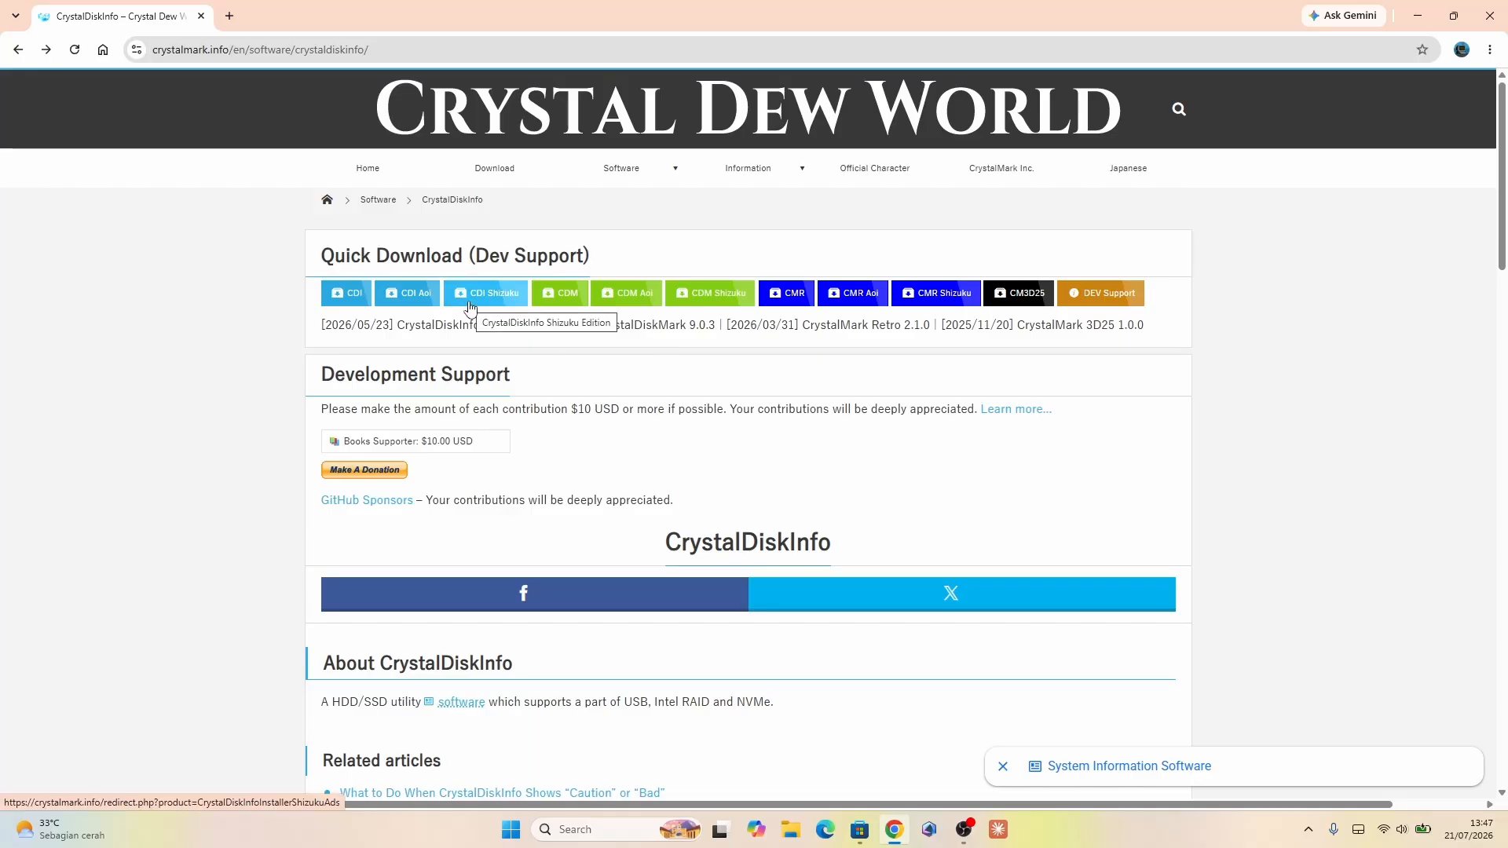
- Look up "crystaldiskinfo vs crystaldiskmark" on Google in a new tab, then close that tab
{"action": "key", "text": "ctrl+t"}
{"action": "type", "text": "tcrysta"}
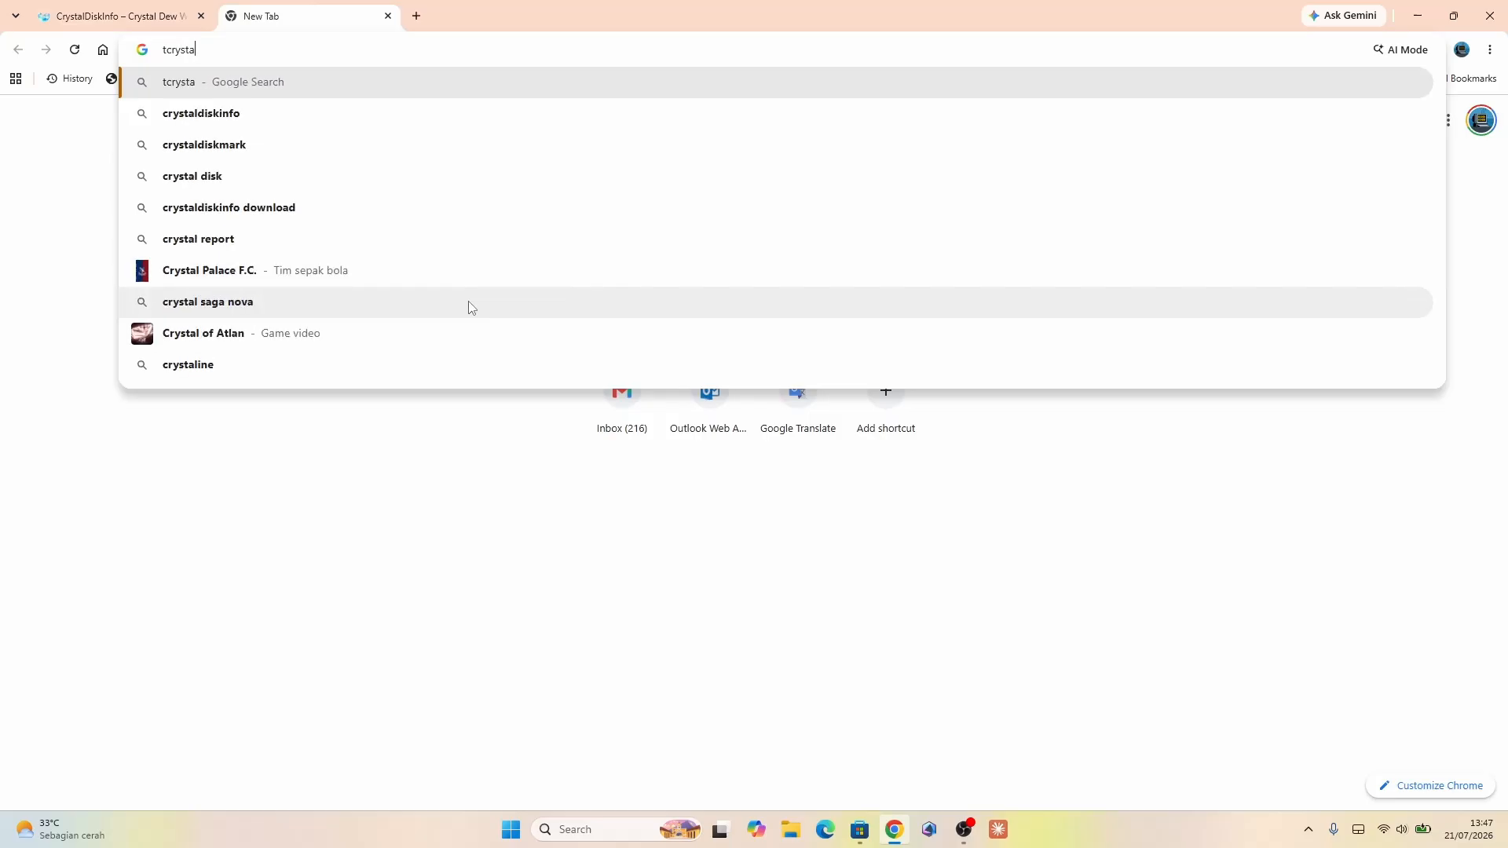
{"action": "key", "text": "Down"}
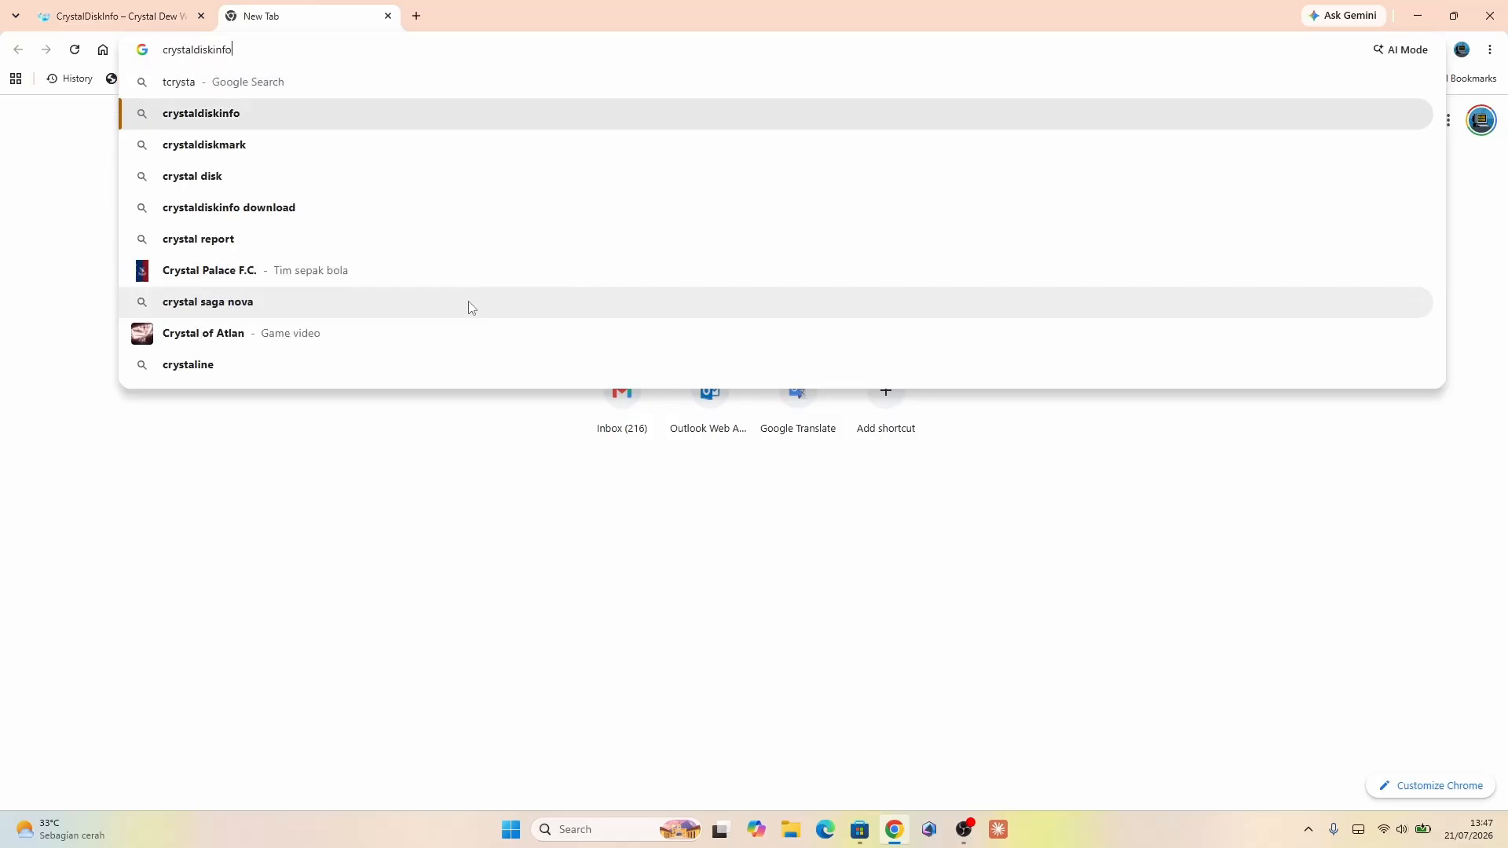
{"action": "type", "text": "vs"}
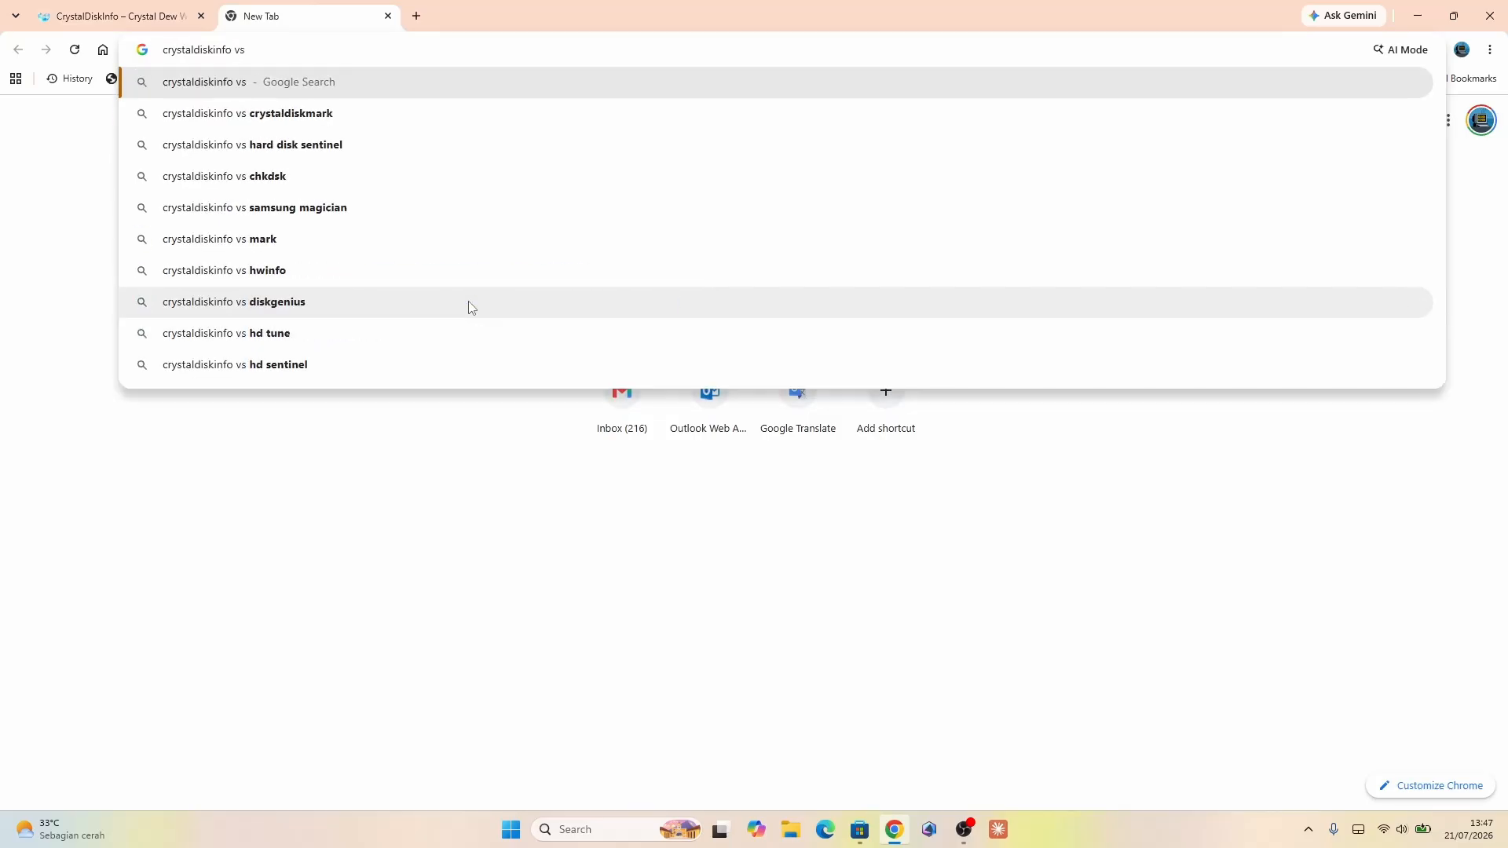
{"action": "key", "text": "Down"}
{"action": "key", "text": "Return"}
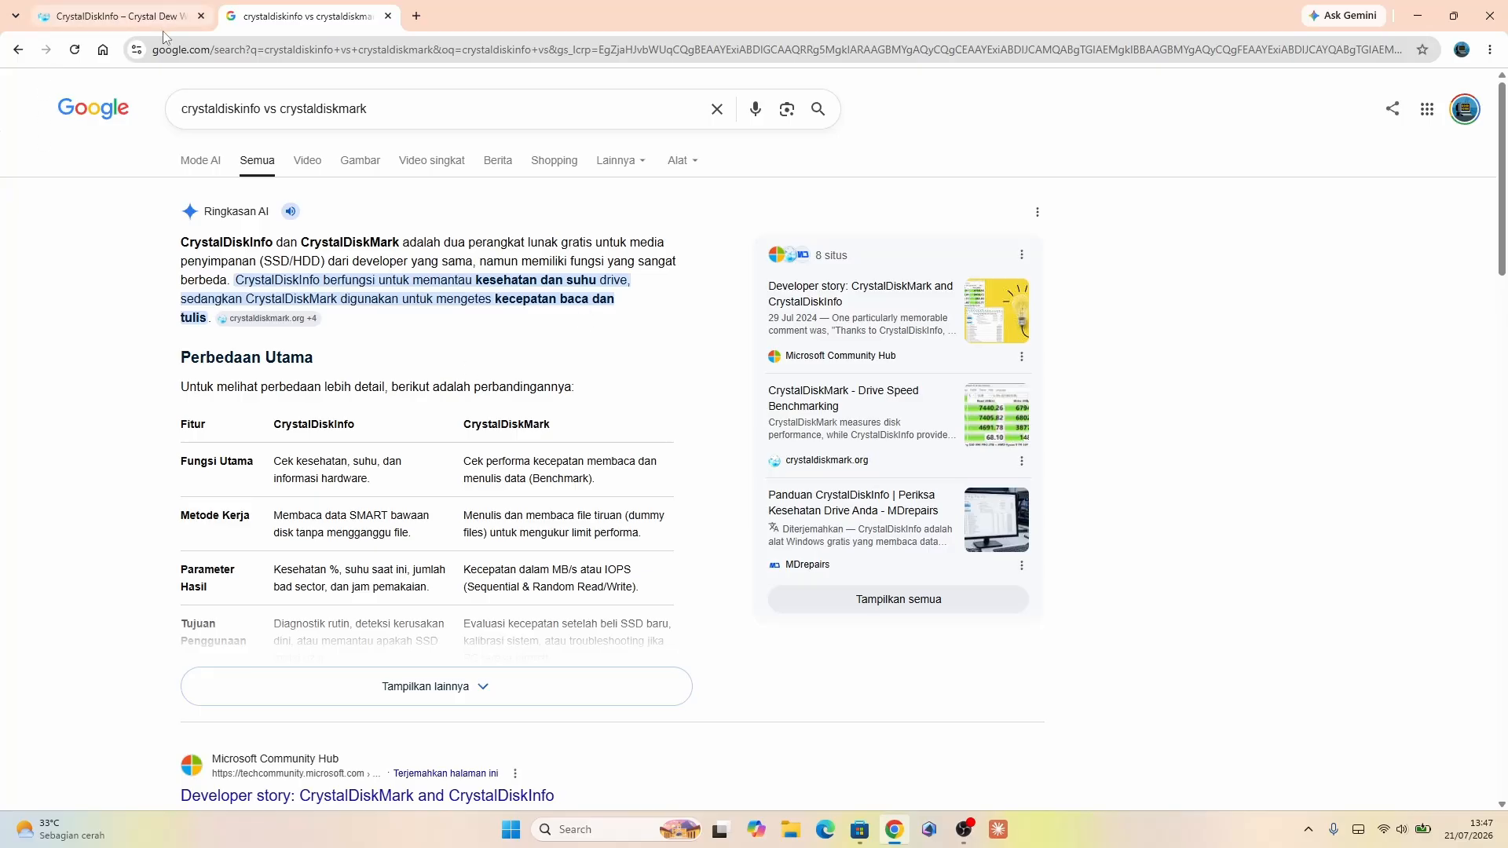
{"action": "left_click", "coordinate": [388, 16]}
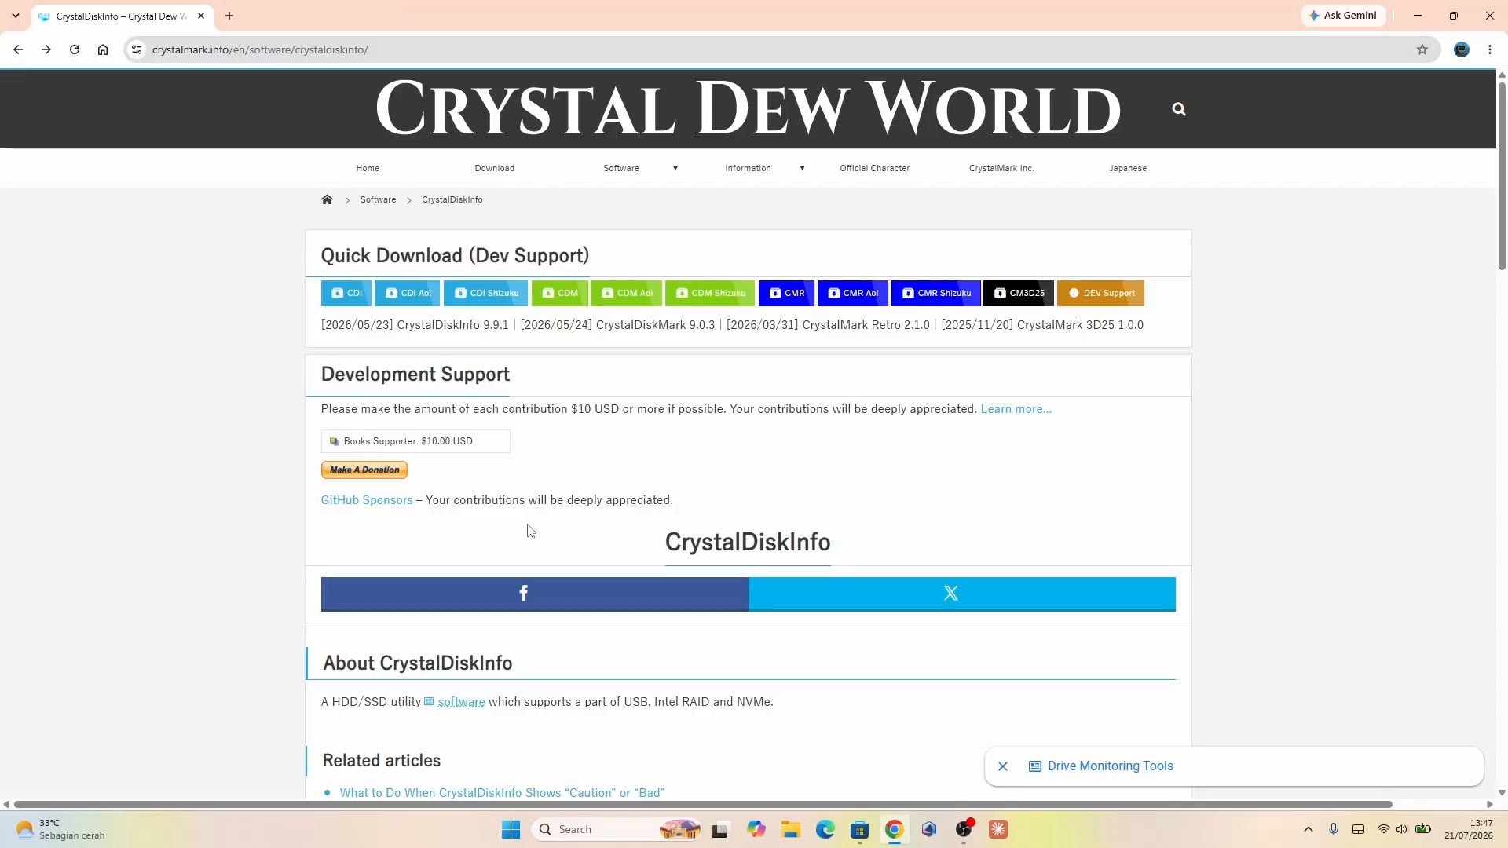
- Examine the CrystalDiskInfo editions, download options and system requirements on the Crystal Dew World page
{"action": "scroll", "coordinate": [527, 531], "scroll_direction": "down", "scroll_amount": 8}
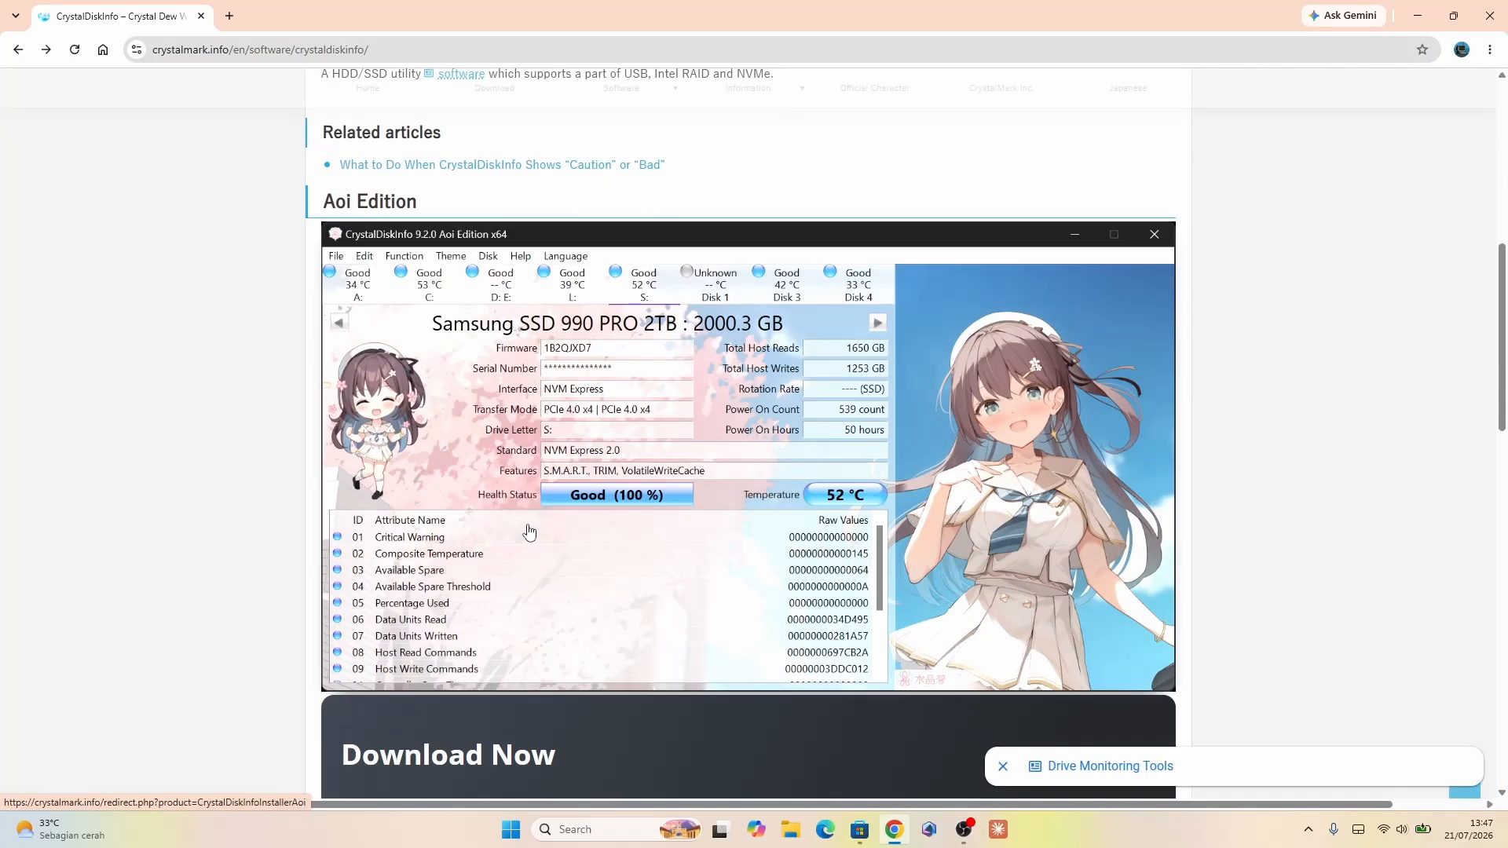
{"action": "scroll", "coordinate": [529, 533], "scroll_direction": "up", "scroll_amount": 2}
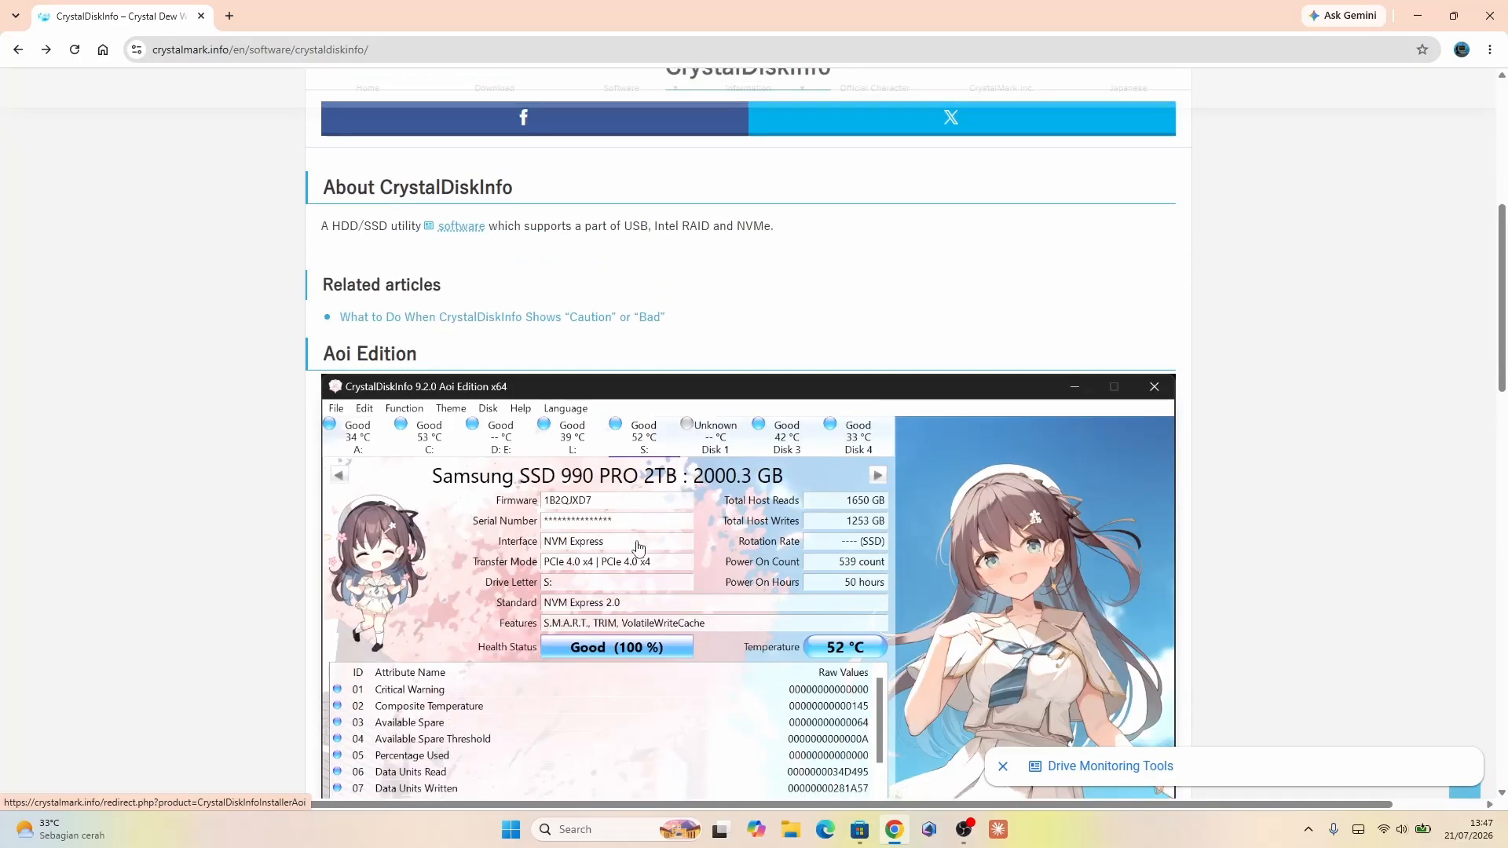
{"action": "scroll", "coordinate": [638, 547], "scroll_direction": "down", "scroll_amount": 8}
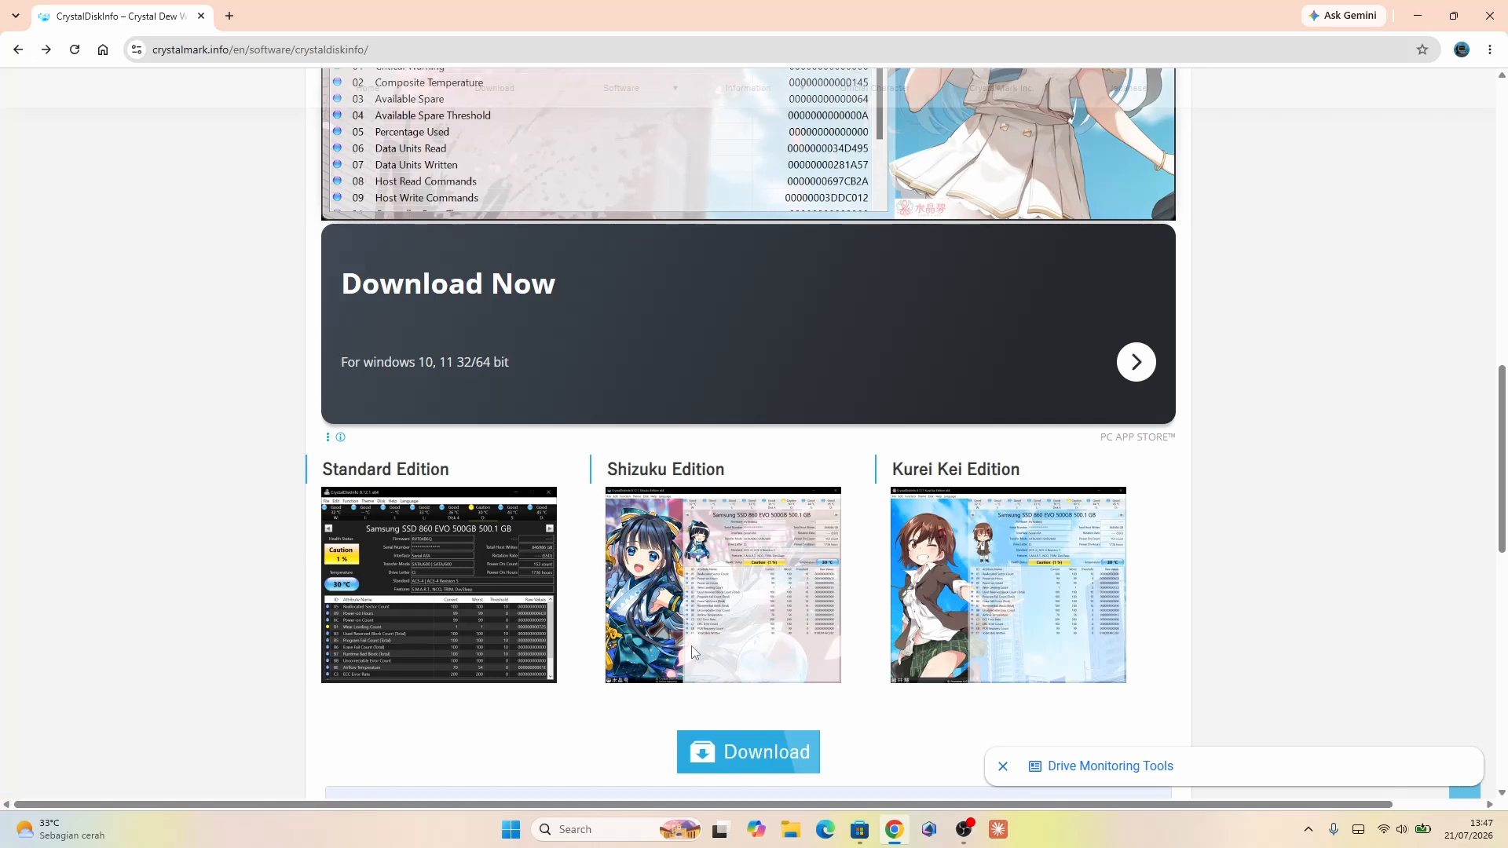
{"action": "scroll", "coordinate": [703, 628], "scroll_direction": "down", "scroll_amount": 3}
{"action": "scroll", "coordinate": [786, 511], "scroll_direction": "down", "scroll_amount": 2}
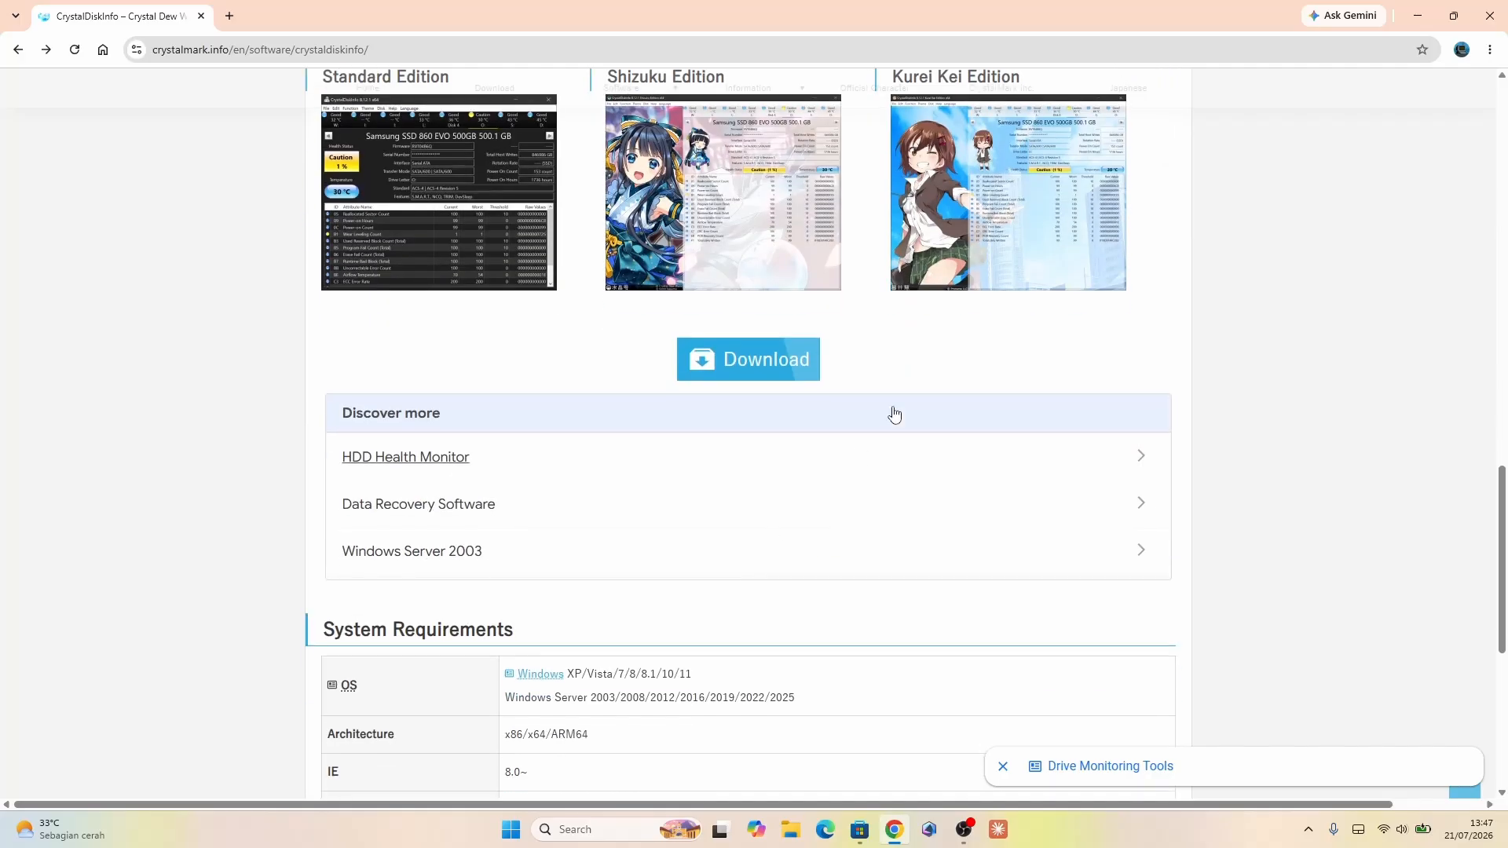
{"action": "scroll", "coordinate": [977, 272], "scroll_direction": "up", "scroll_amount": 5}
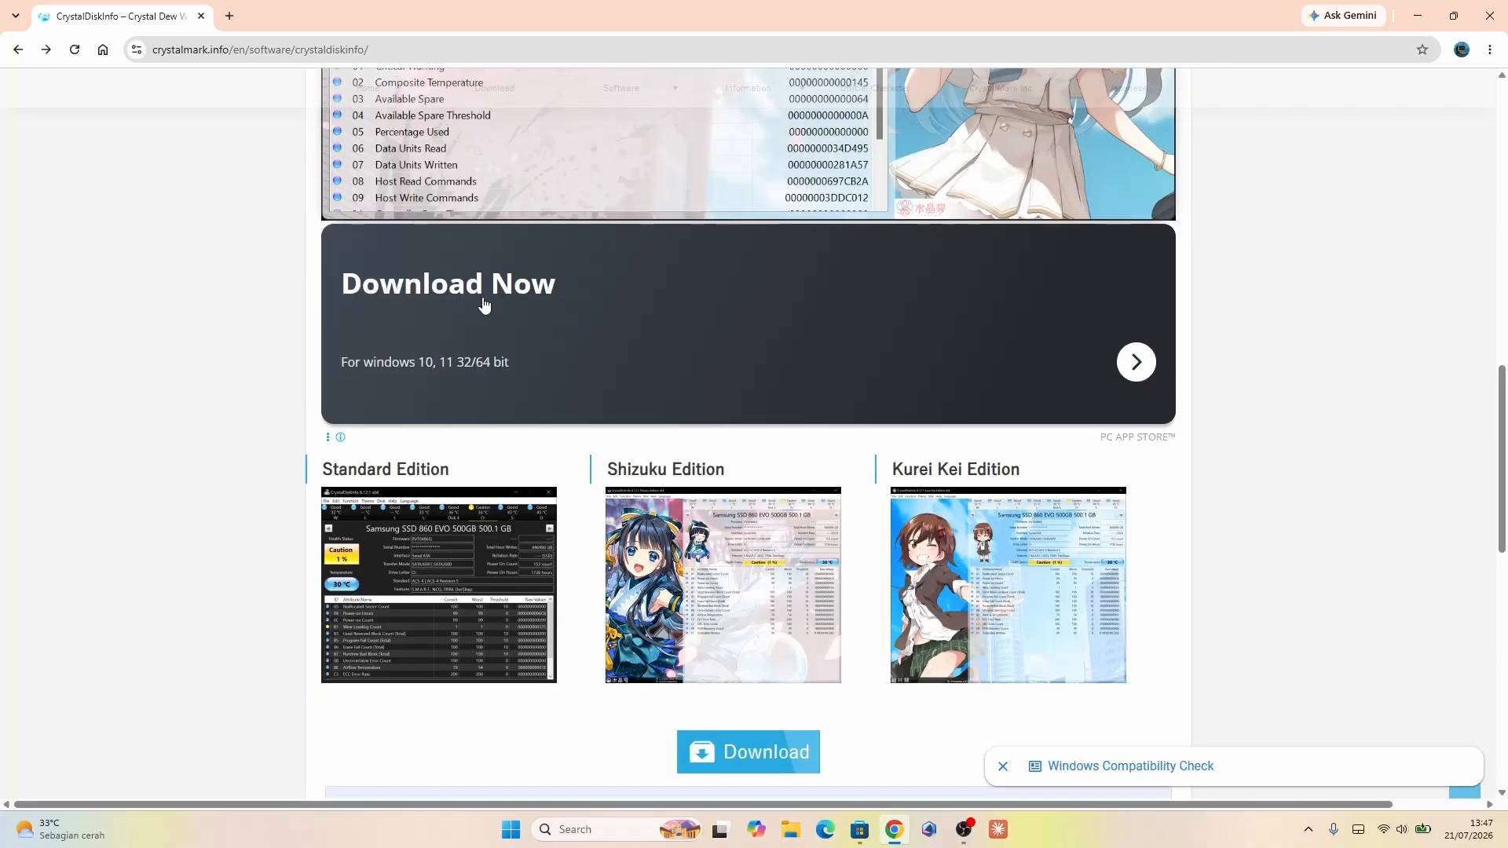
{"action": "scroll", "coordinate": [573, 515], "scroll_direction": "up", "scroll_amount": 5}
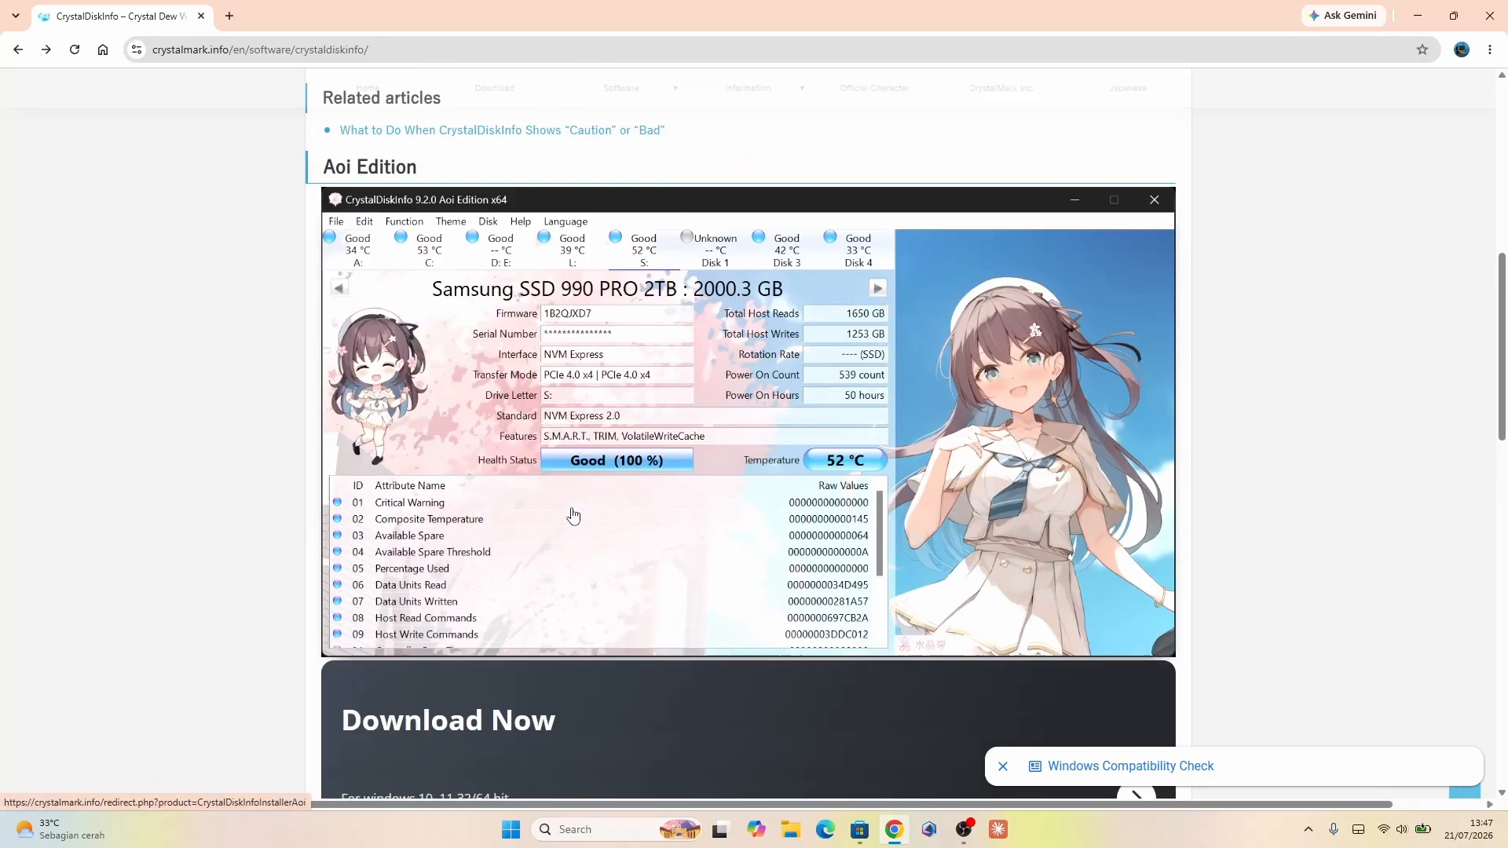
{"action": "scroll", "coordinate": [573, 514], "scroll_direction": "up", "scroll_amount": 1}
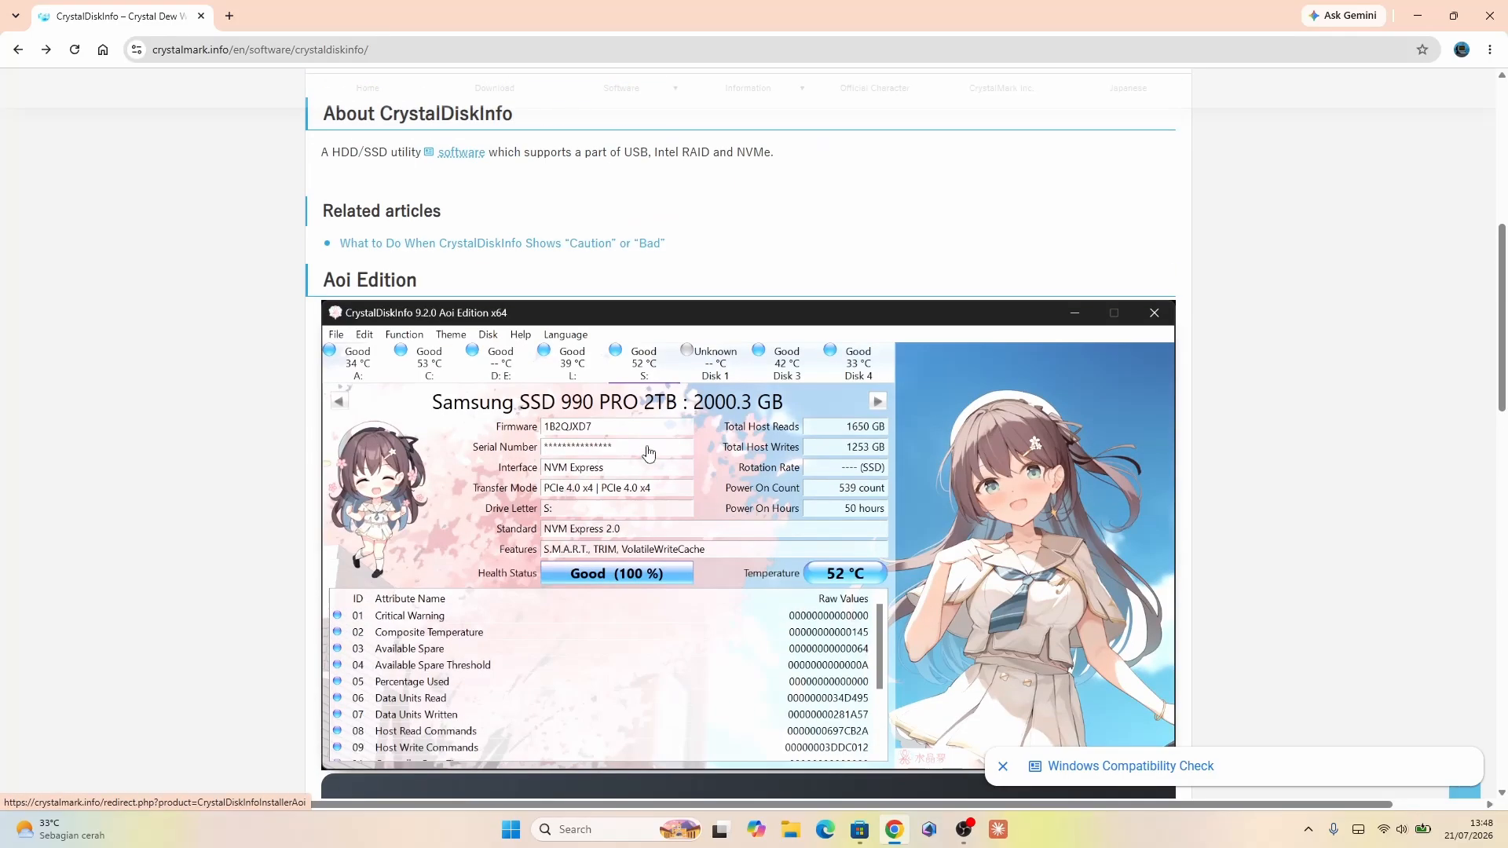
{"action": "scroll", "coordinate": [649, 452], "scroll_direction": "up", "scroll_amount": 6}
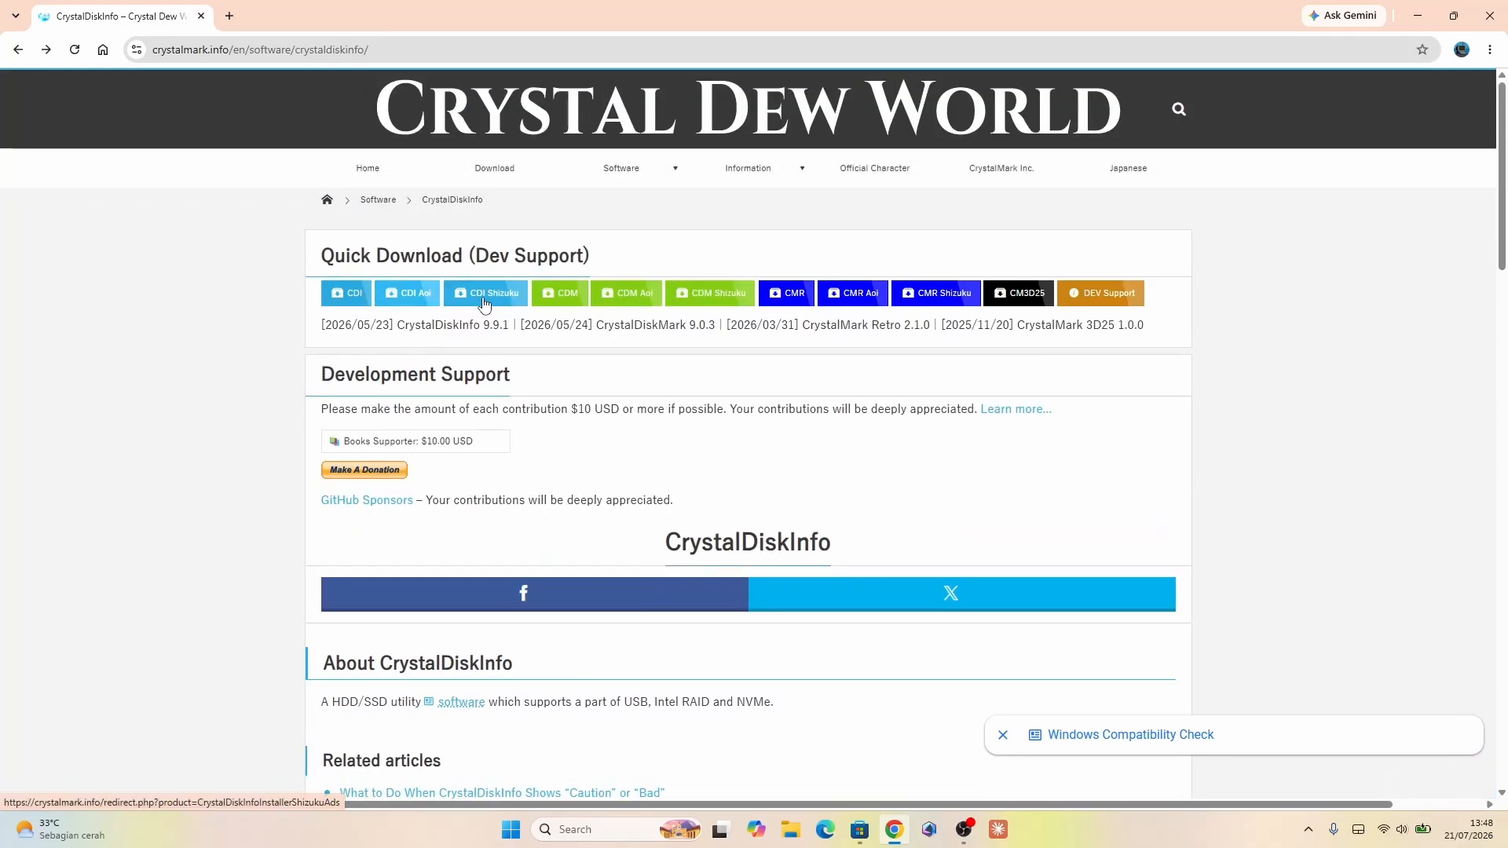
- Download the CDI Shizuku installer, dismissing the advertisement, and save CrystalDiskInfo9_9_1ShizukuAds in the Downloads folder
{"action": "left_click", "coordinate": [484, 304]}
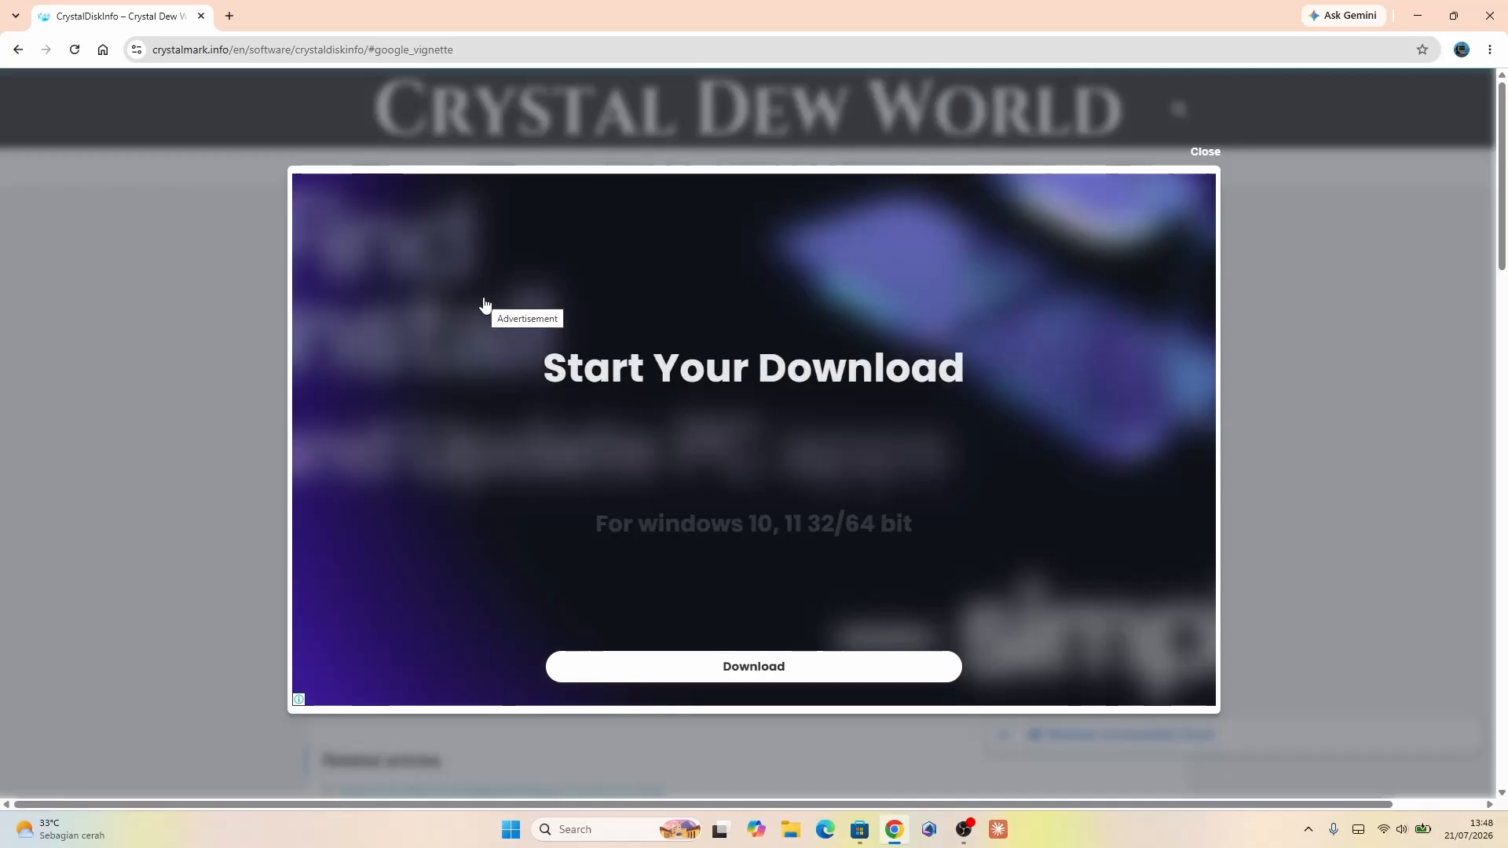
{"action": "left_click", "coordinate": [1203, 155]}
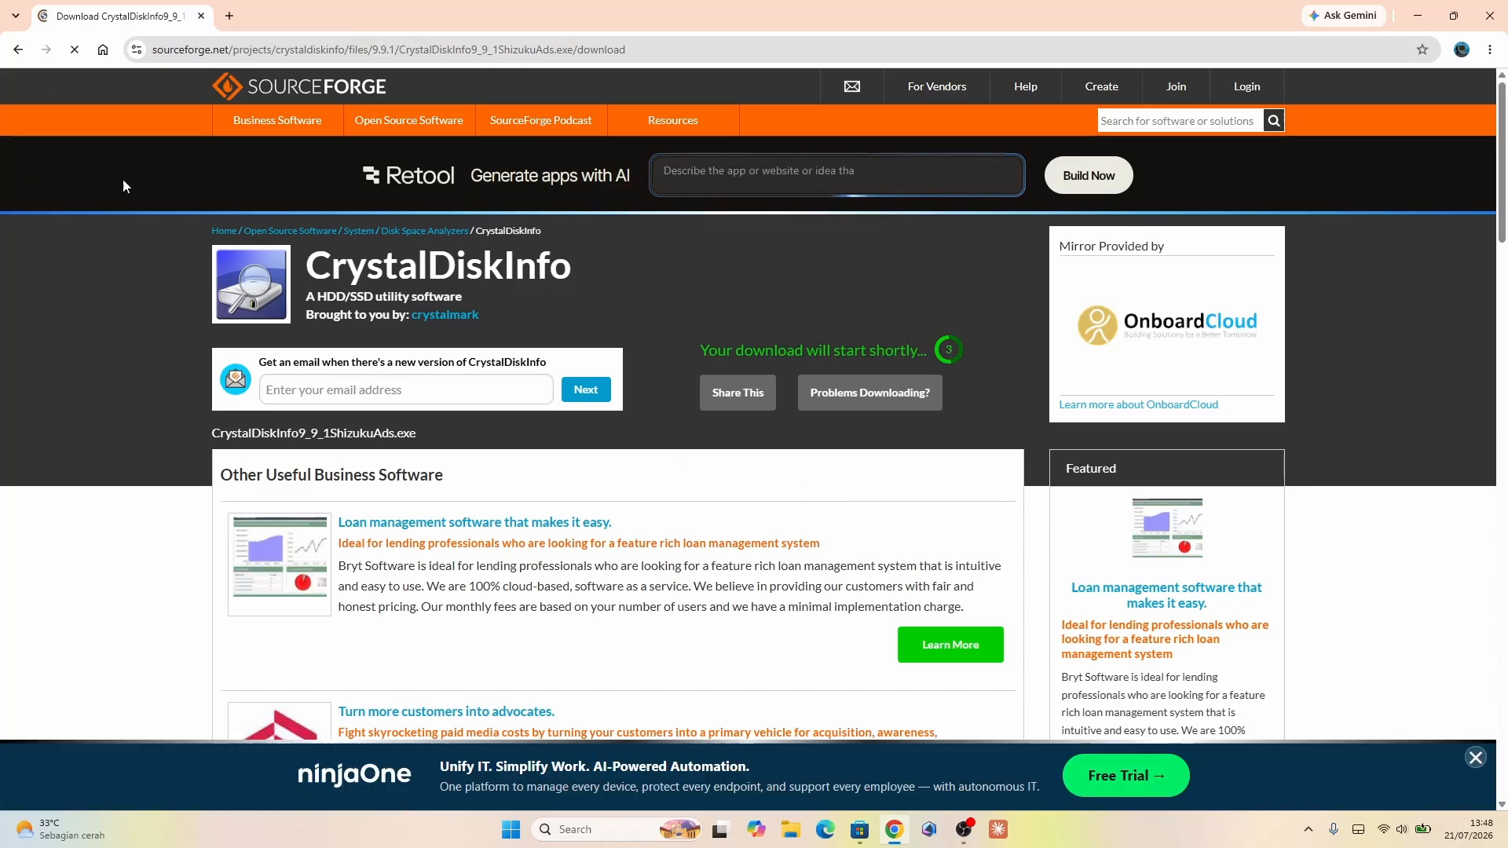
{"action": "scroll", "coordinate": [701, 604], "scroll_direction": "down", "scroll_amount": 1}
{"action": "scroll", "coordinate": [702, 604], "scroll_direction": "down", "scroll_amount": 7}
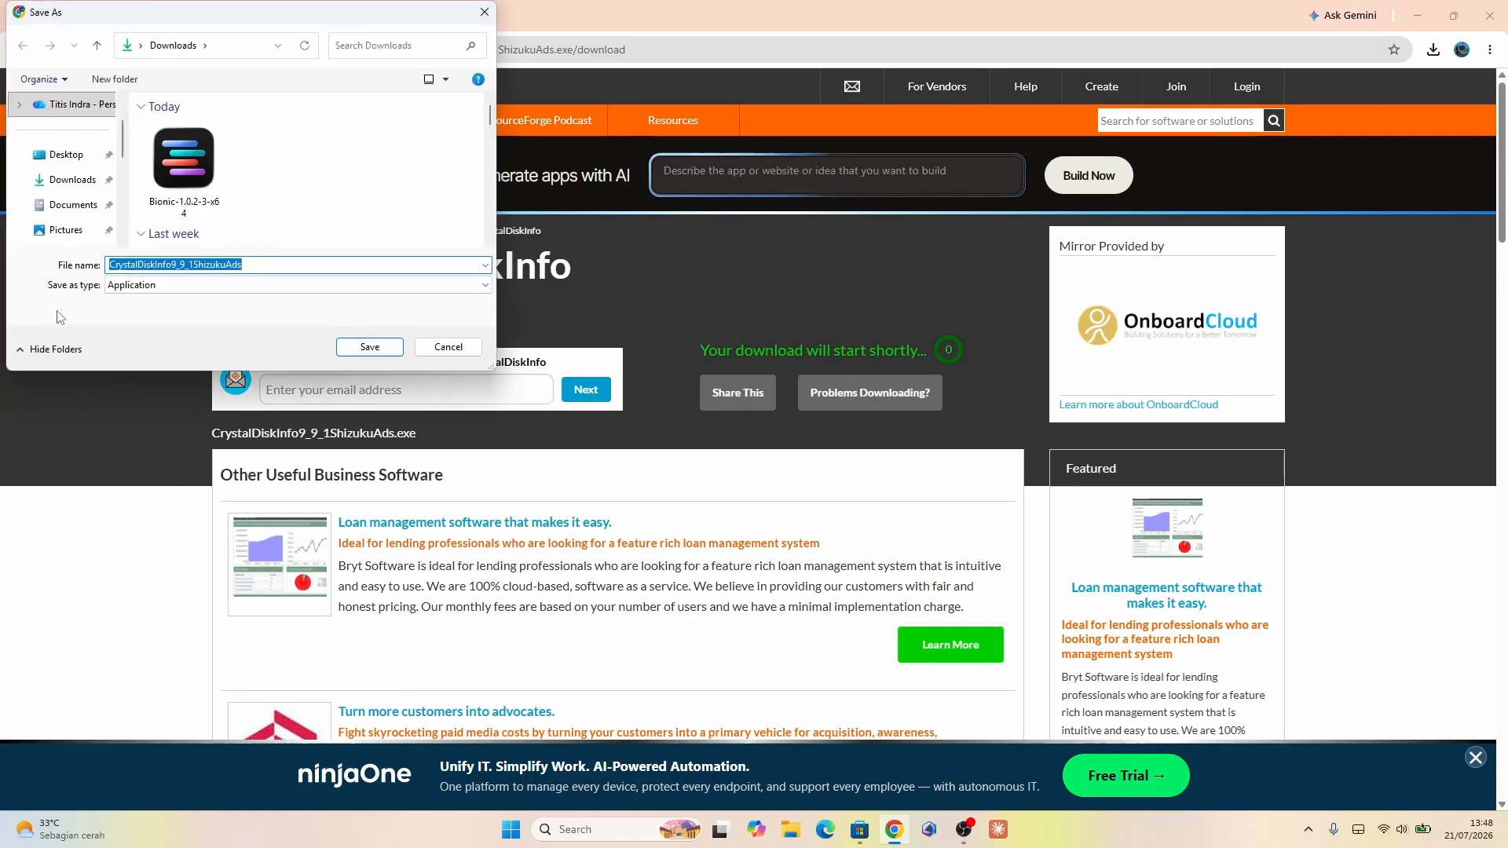
{"action": "left_click", "coordinate": [78, 189]}
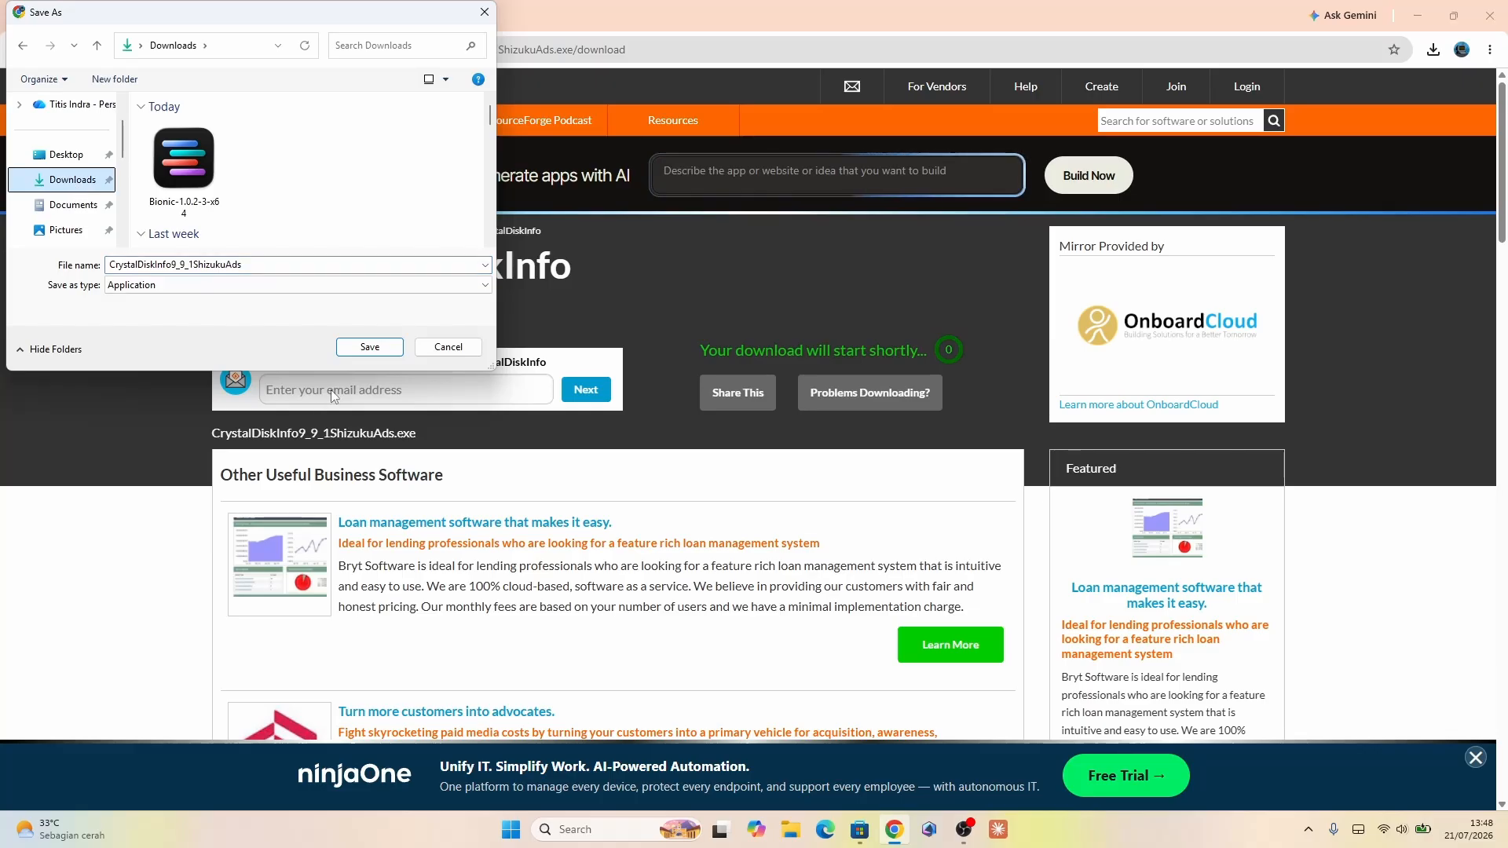
{"action": "left_click", "coordinate": [382, 355]}
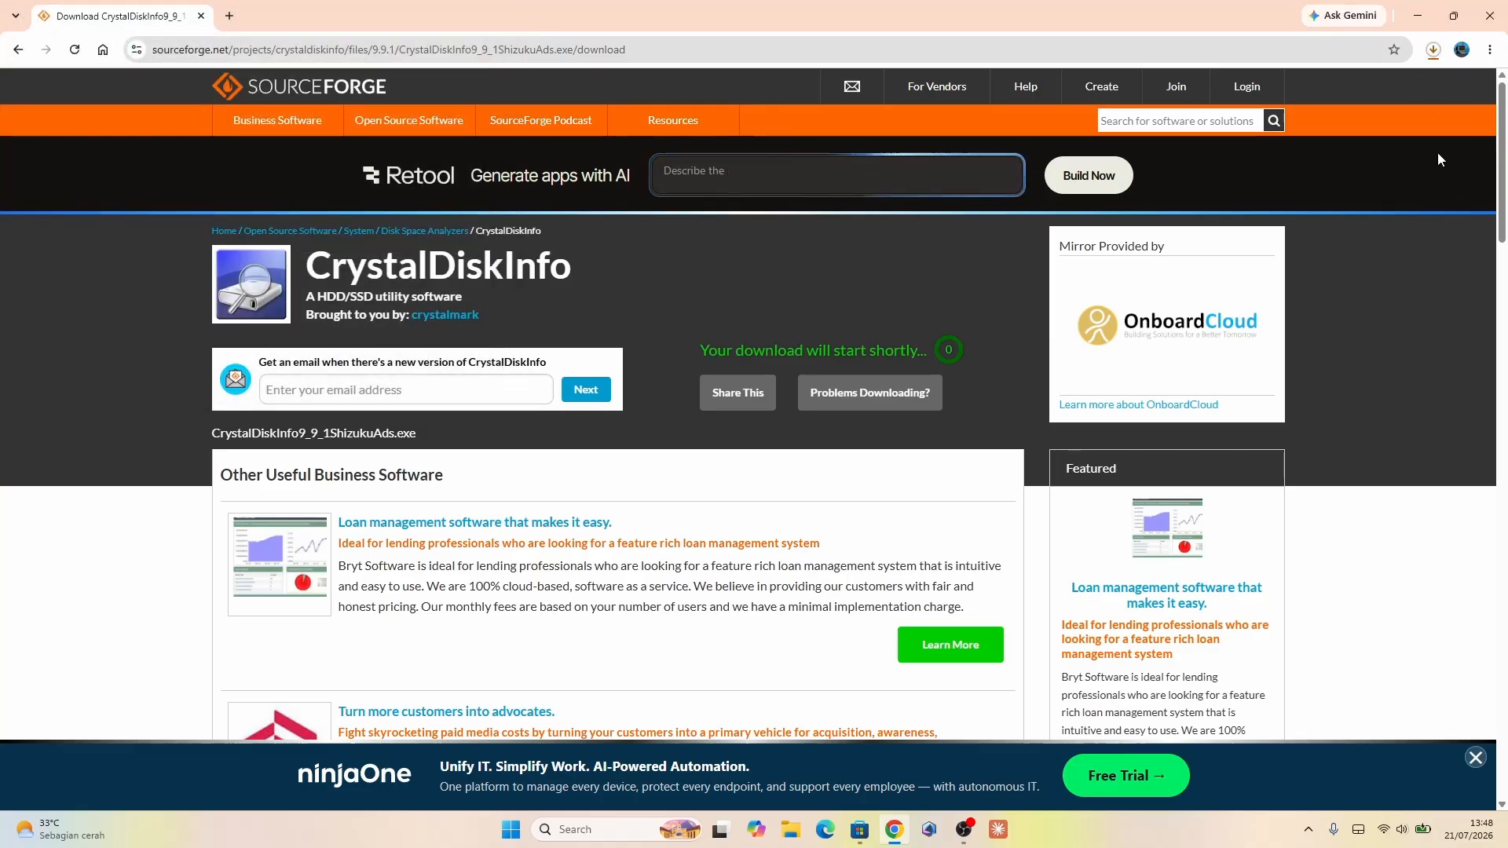
- Check the progress of the CrystalDiskInfo9_9_1ShizukuAds.exe download in Chrome's full download history
{"action": "left_click", "coordinate": [1433, 52]}
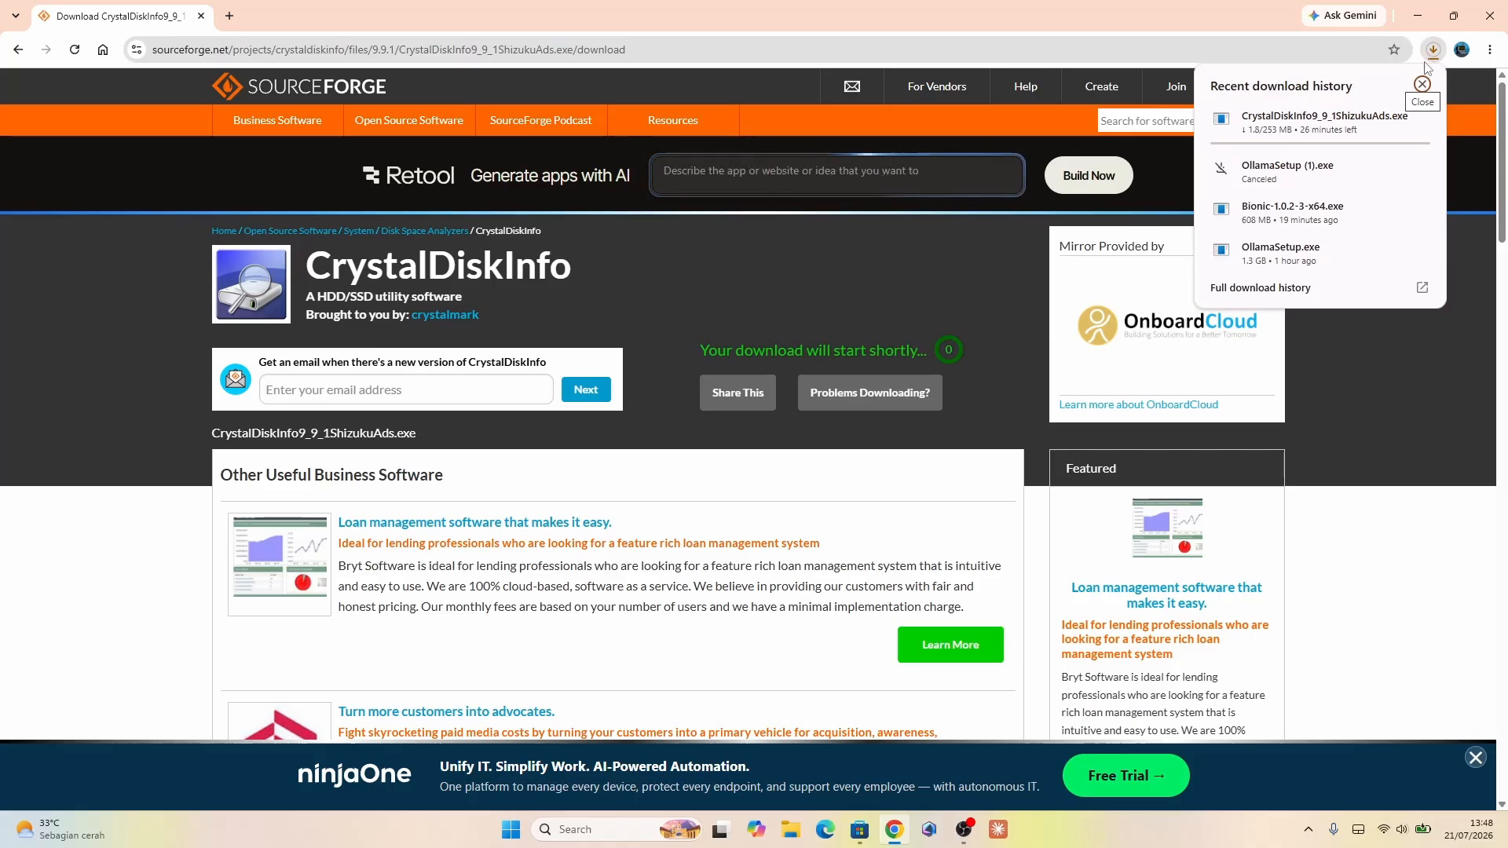
{"action": "key", "text": "ctrl+j"}
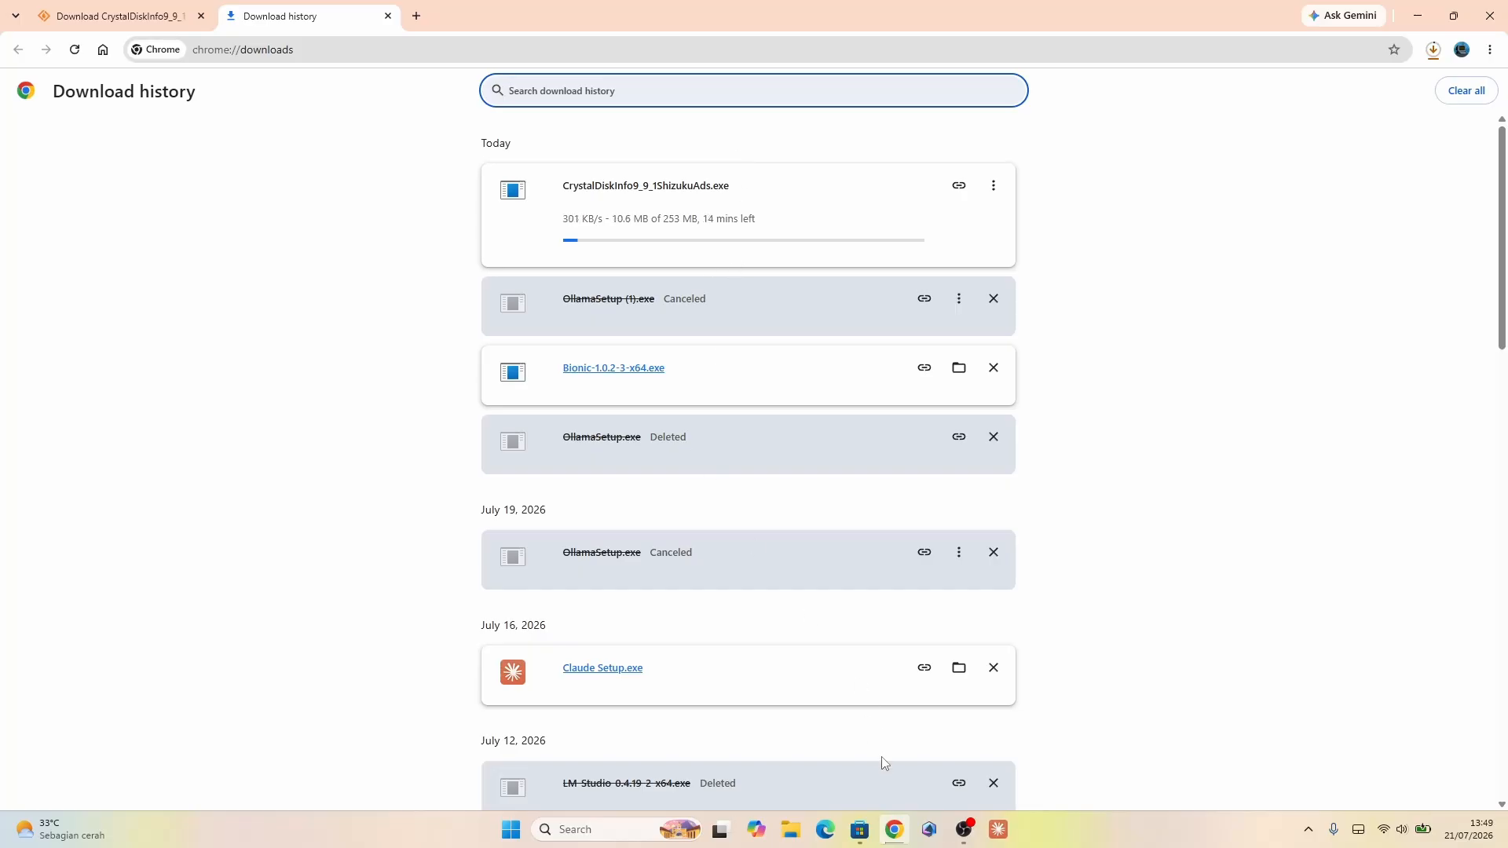
- Switch to Microsoft Store, install and launch CrystalDiskInfo Shizuku Edition, and minimize the store window
{"action": "left_click", "coordinate": [861, 830]}
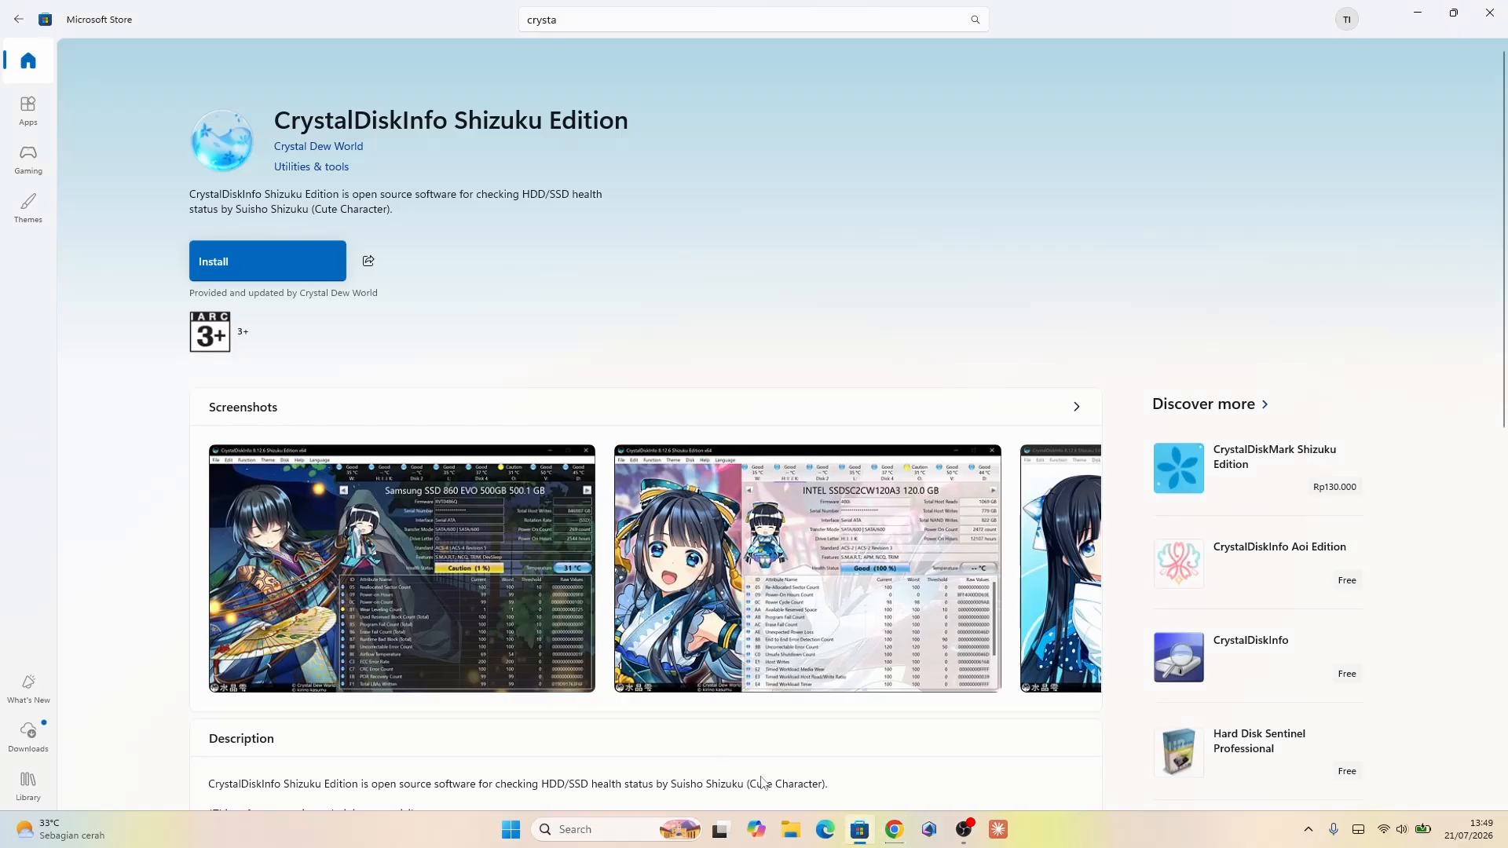
{"action": "left_click", "coordinate": [328, 260]}
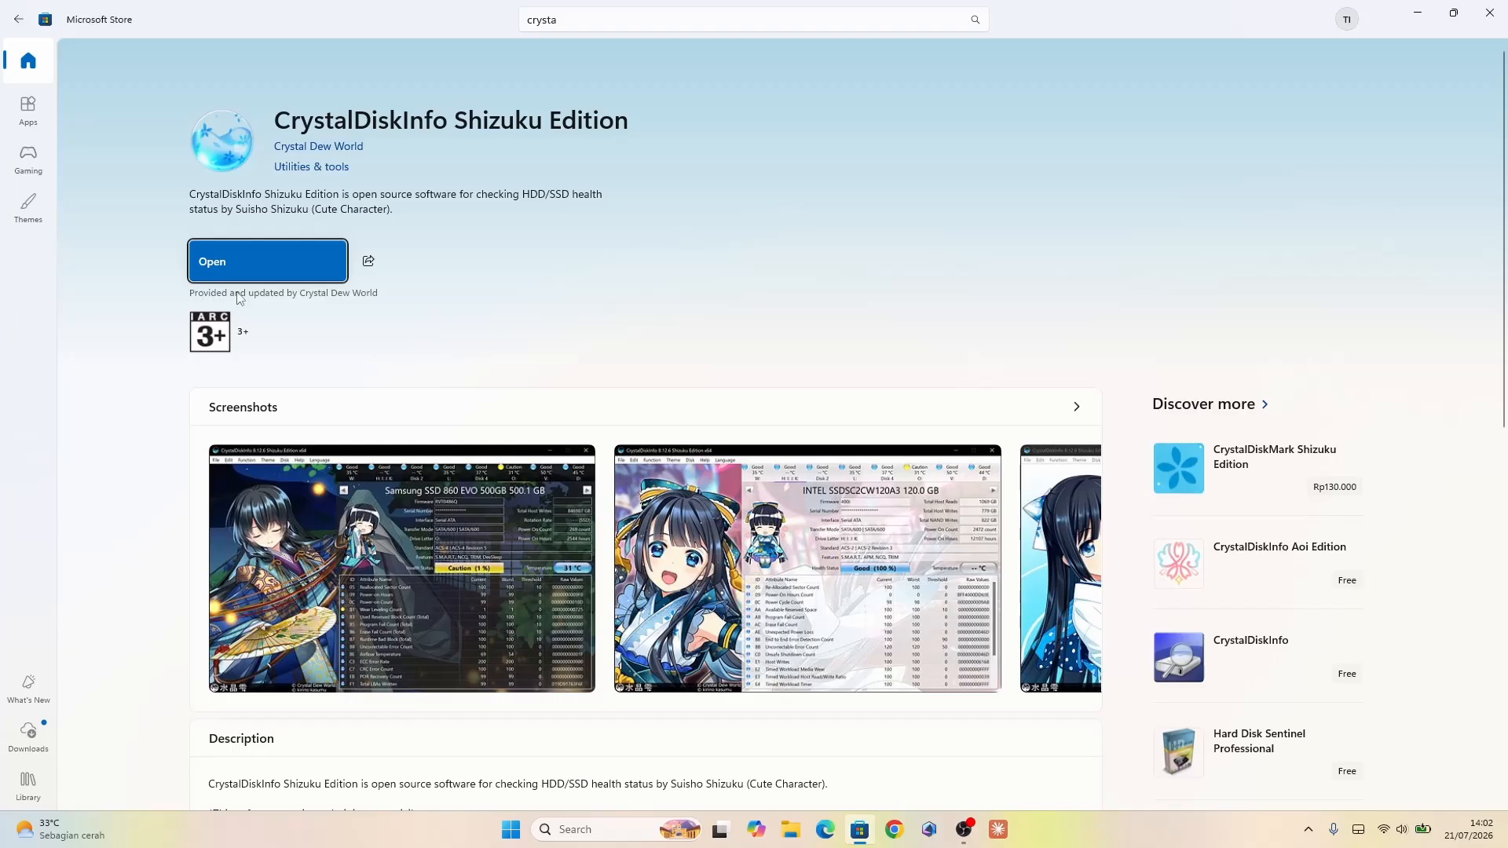
{"action": "left_click", "coordinate": [253, 253]}
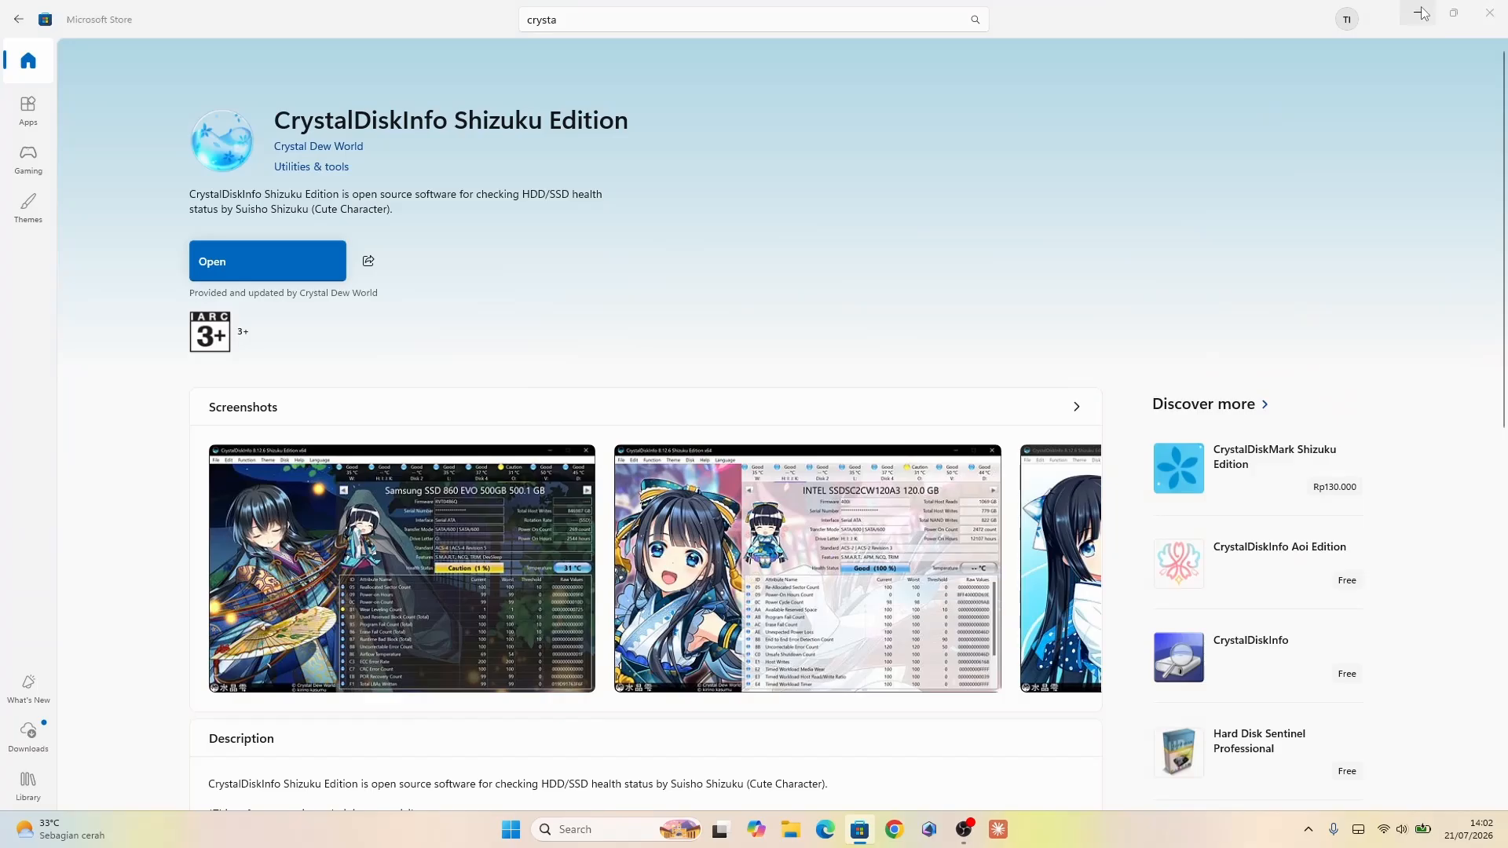
{"action": "left_click", "coordinate": [1422, 12]}
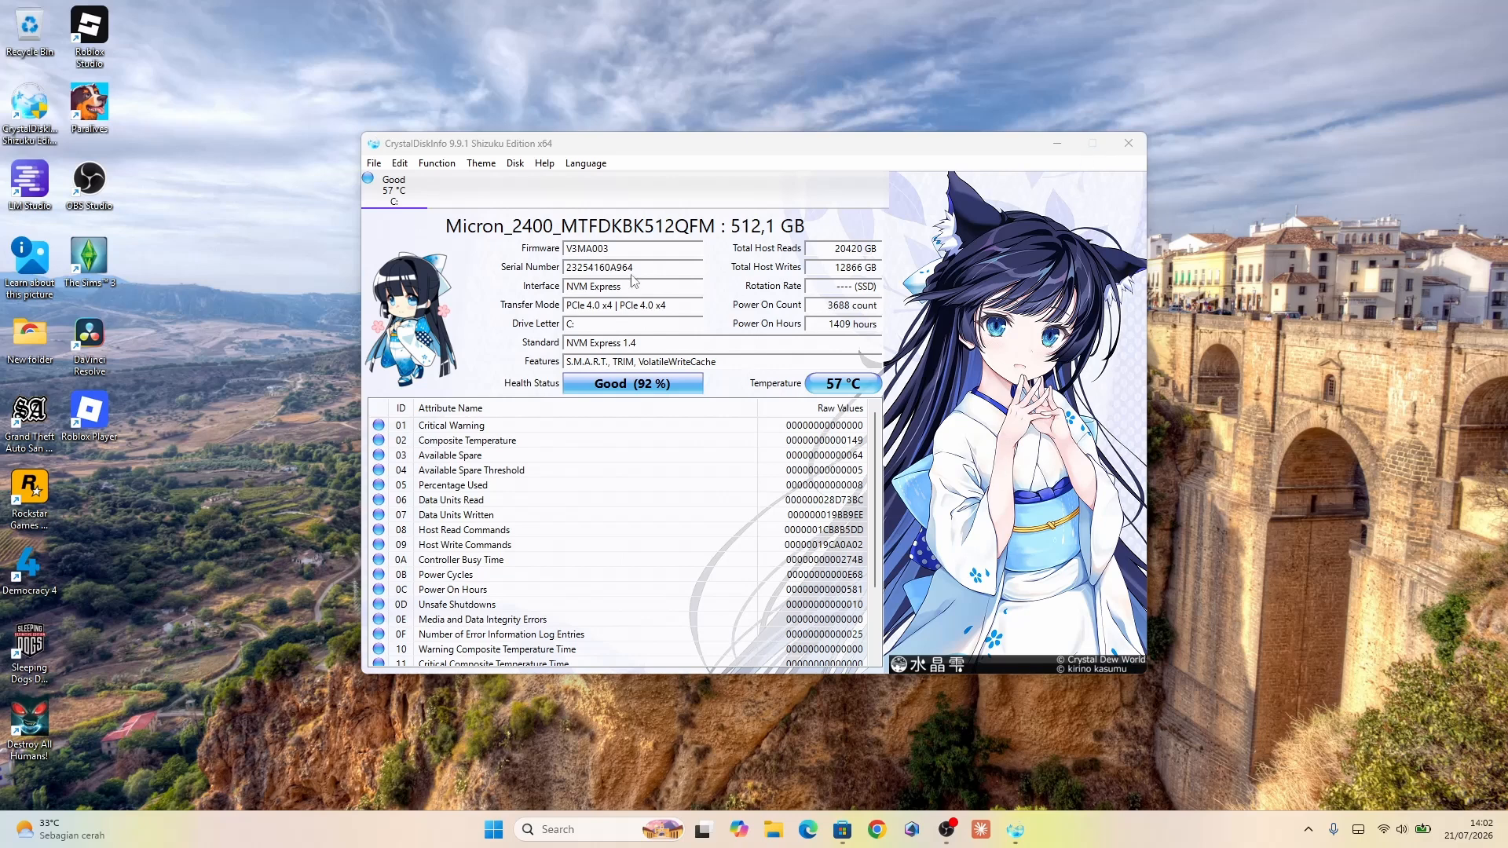
- Examine the C: drive's health status, temperature, usage figures and full list of S.M.A.R.T. attributes in CrystalDiskInfo
{"action": "left_click_drag", "start_coordinate": [610, 145], "coordinate": [528, 106]}
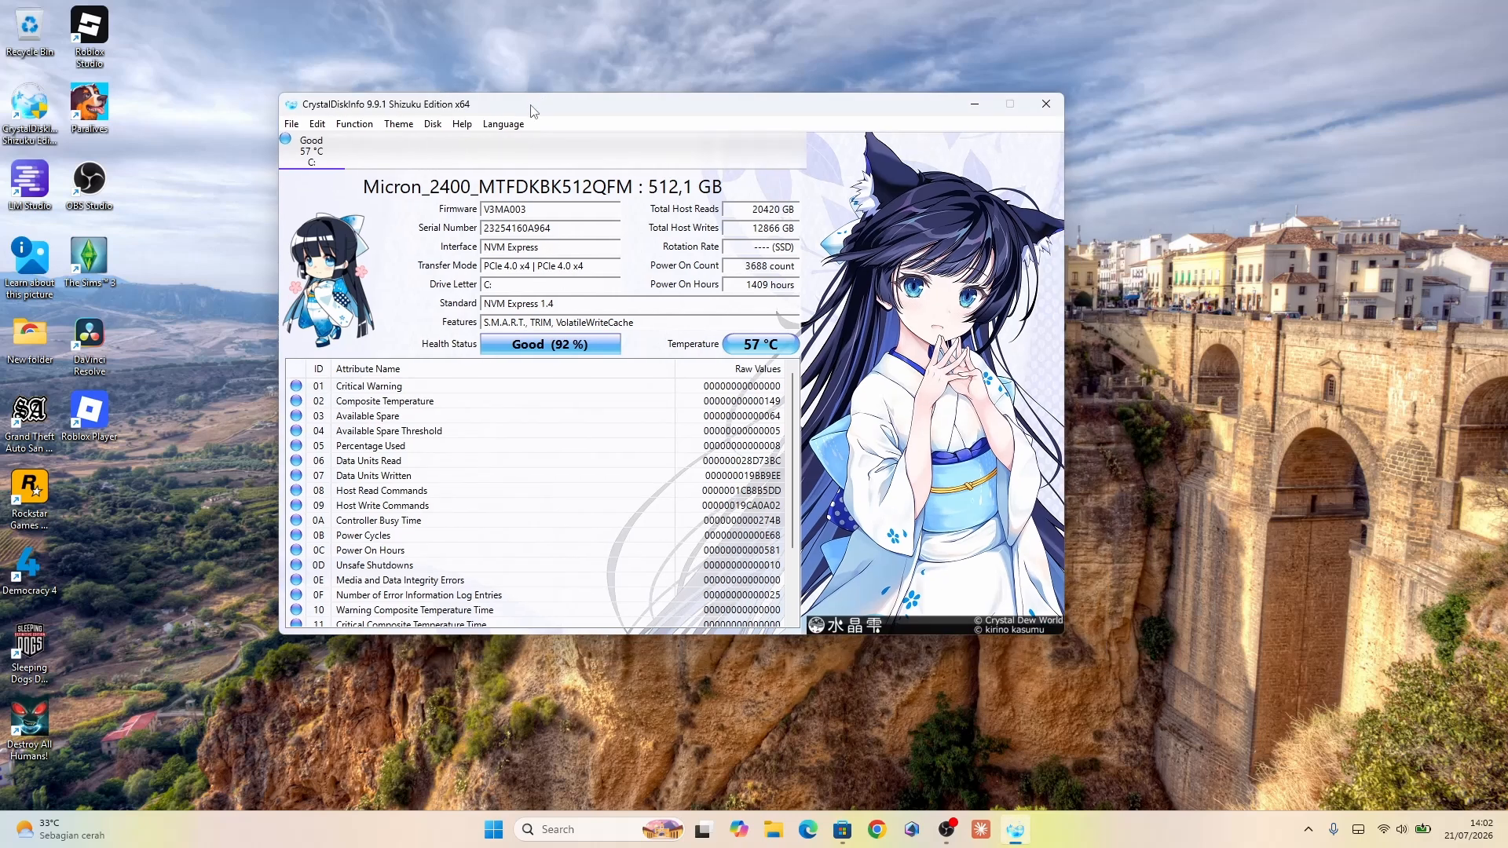
{"action": "scroll", "coordinate": [453, 512], "scroll_direction": "down", "scroll_amount": 2}
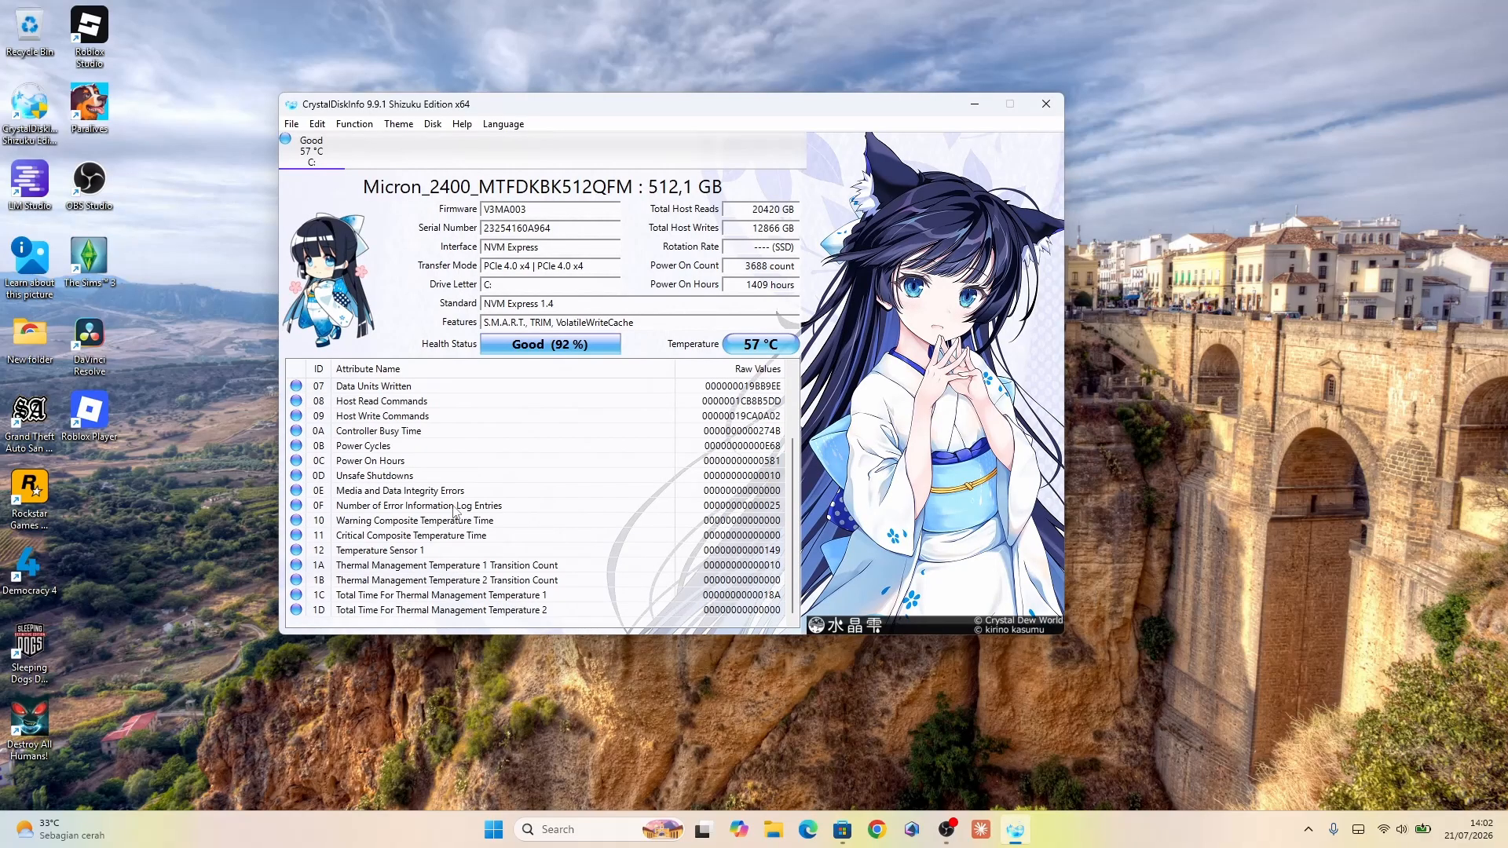
{"action": "scroll", "coordinate": [453, 512], "scroll_direction": "up", "scroll_amount": 2}
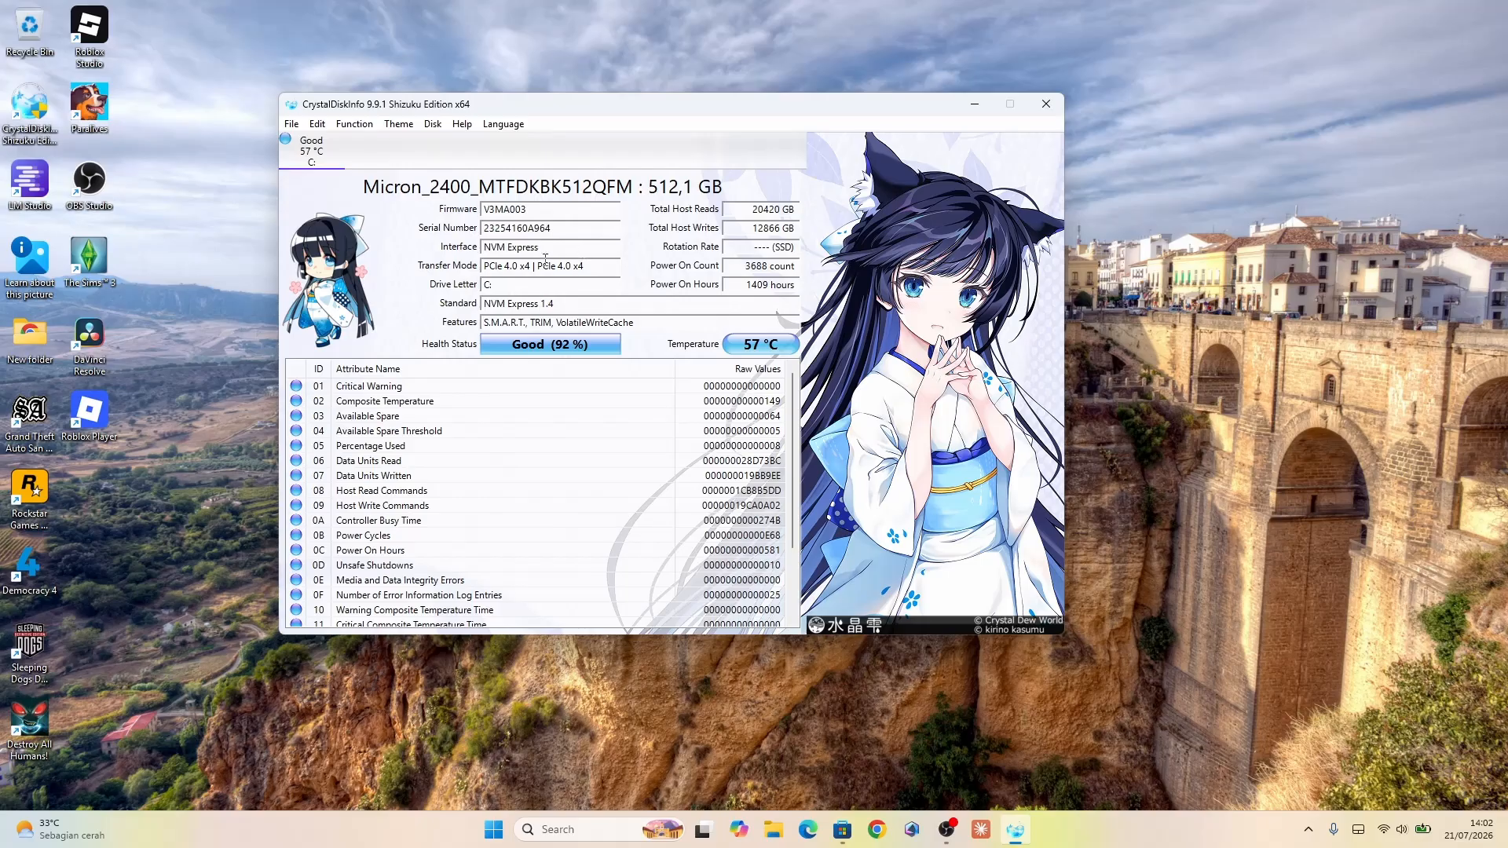
{"action": "left_click_drag", "start_coordinate": [585, 110], "coordinate": [734, 104]}
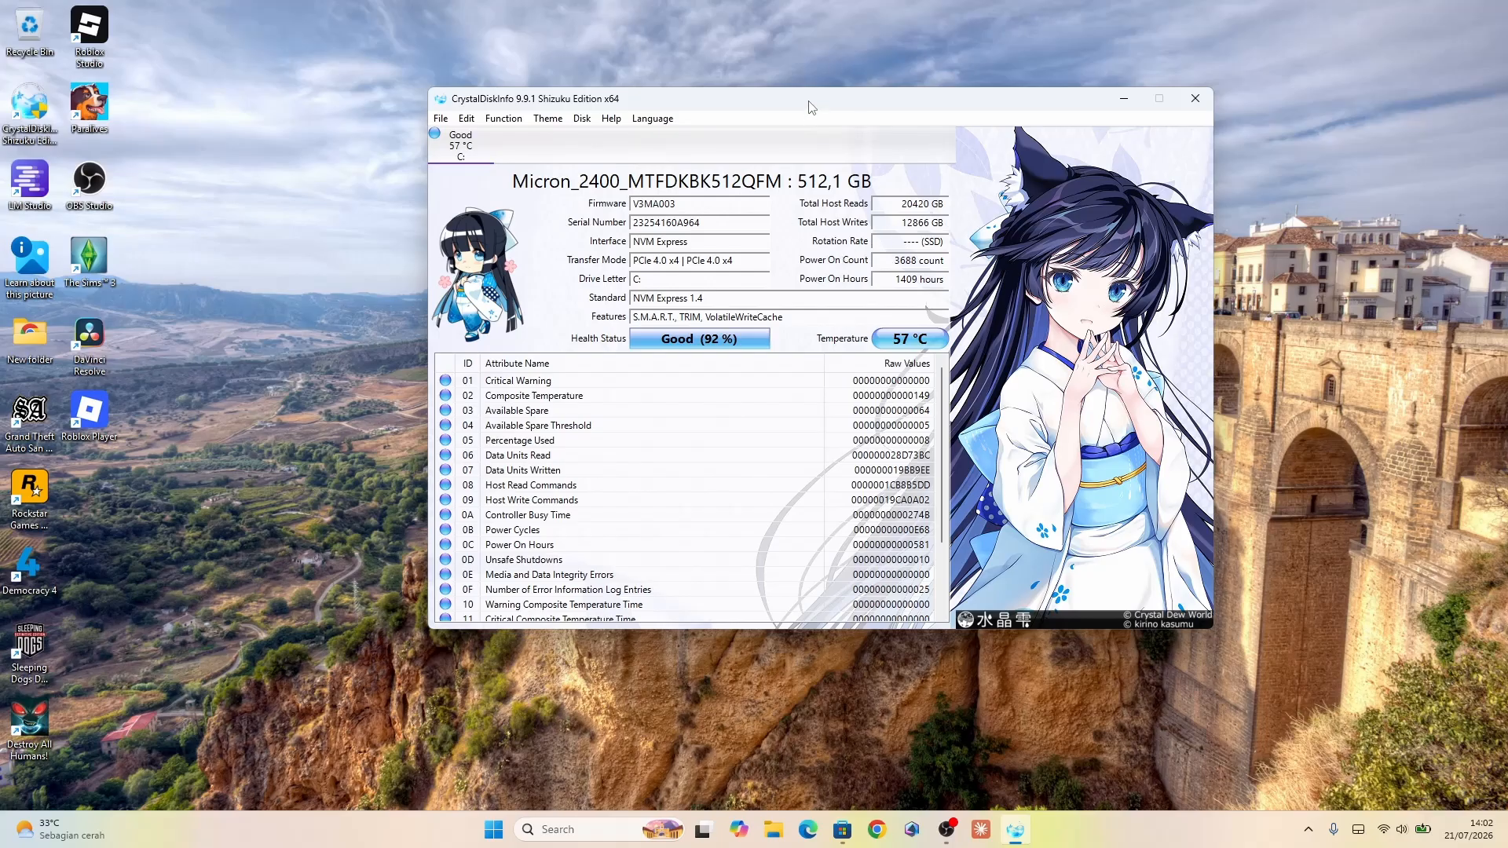
{"action": "left_click_drag", "start_coordinate": [812, 105], "coordinate": [795, 108]}
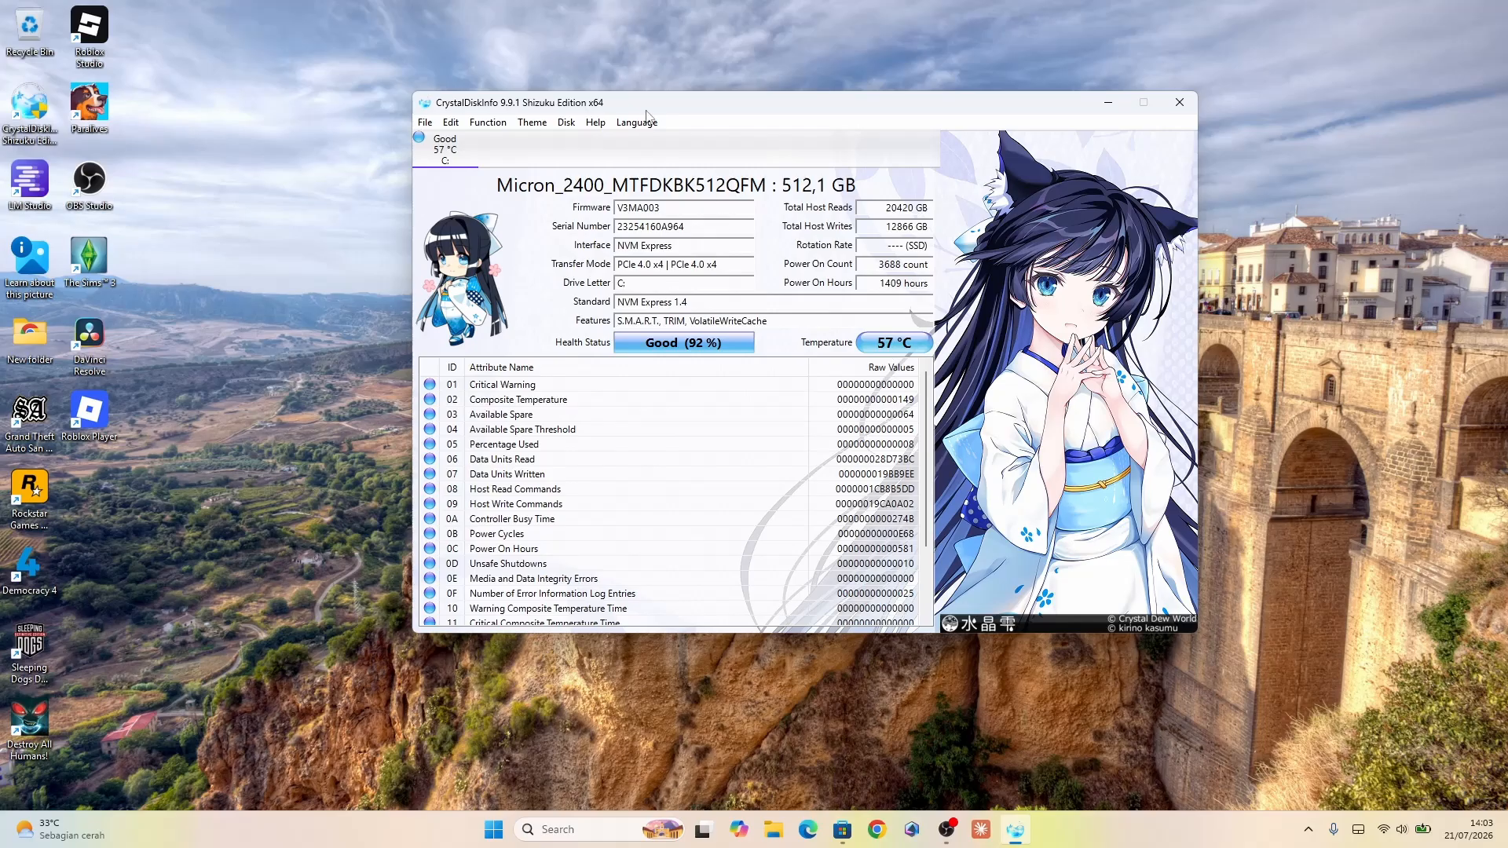
{"action": "left_click_drag", "start_coordinate": [694, 102], "coordinate": [796, 42]}
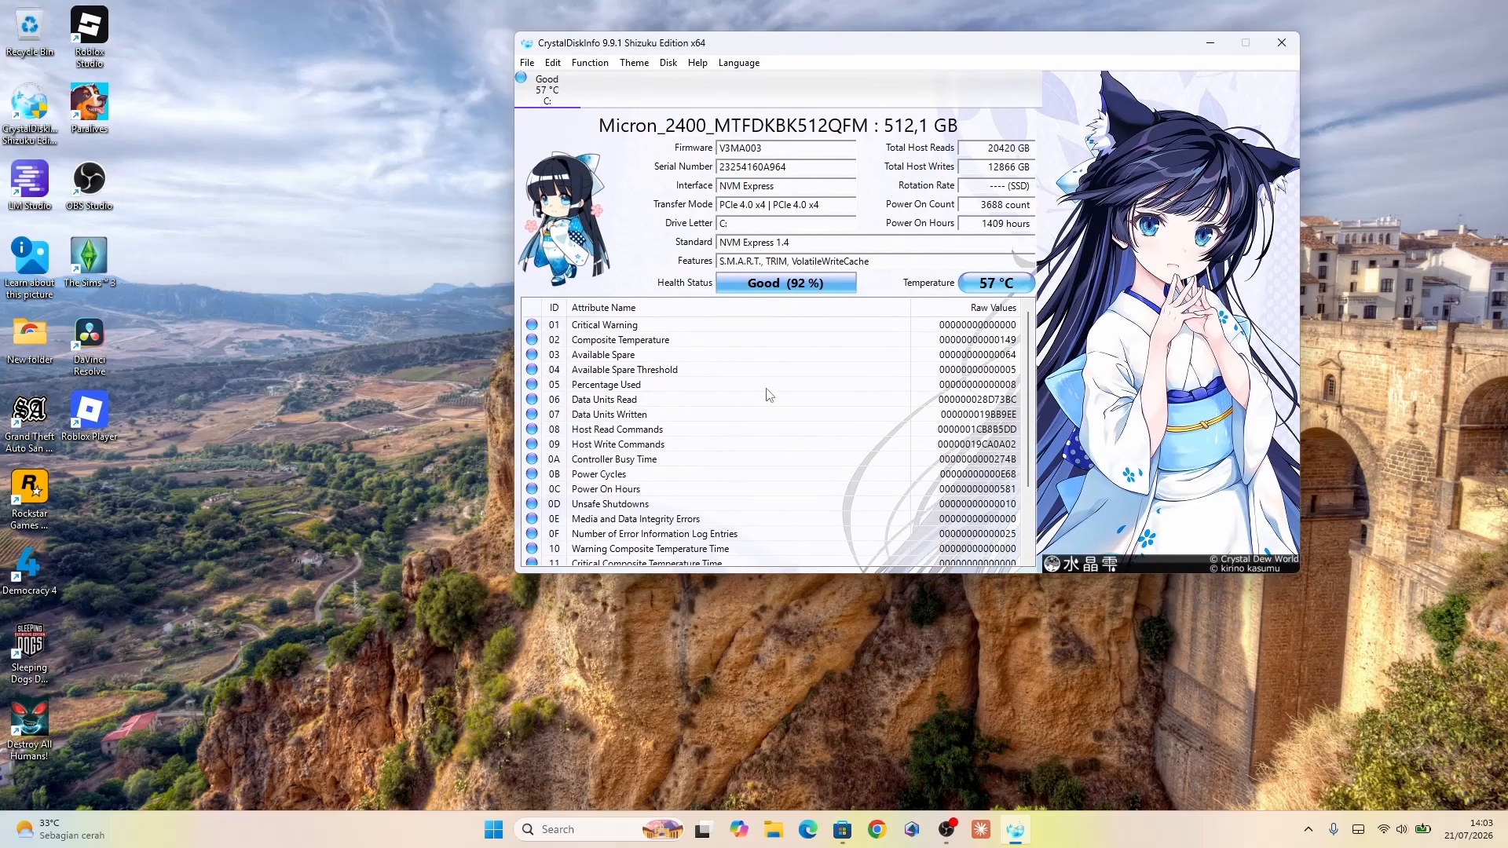
{"action": "scroll", "coordinate": [768, 396], "scroll_direction": "down", "scroll_amount": 2}
{"action": "scroll", "coordinate": [762, 404], "scroll_direction": "up", "scroll_amount": 2}
{"action": "scroll", "coordinate": [688, 464], "scroll_direction": "down", "scroll_amount": 3}
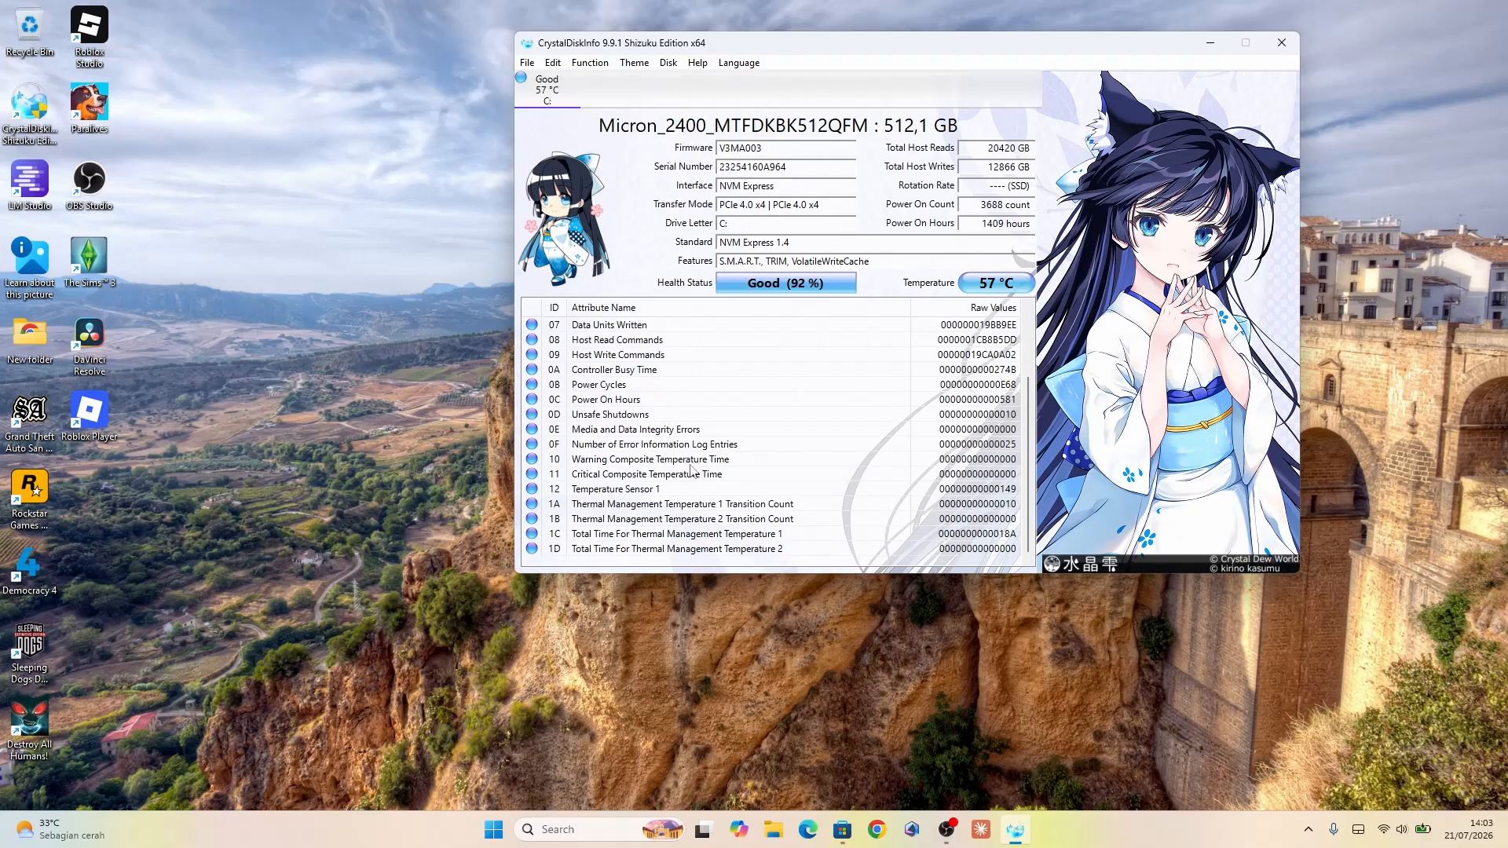
{"action": "scroll", "coordinate": [711, 498], "scroll_direction": "up", "scroll_amount": 3}
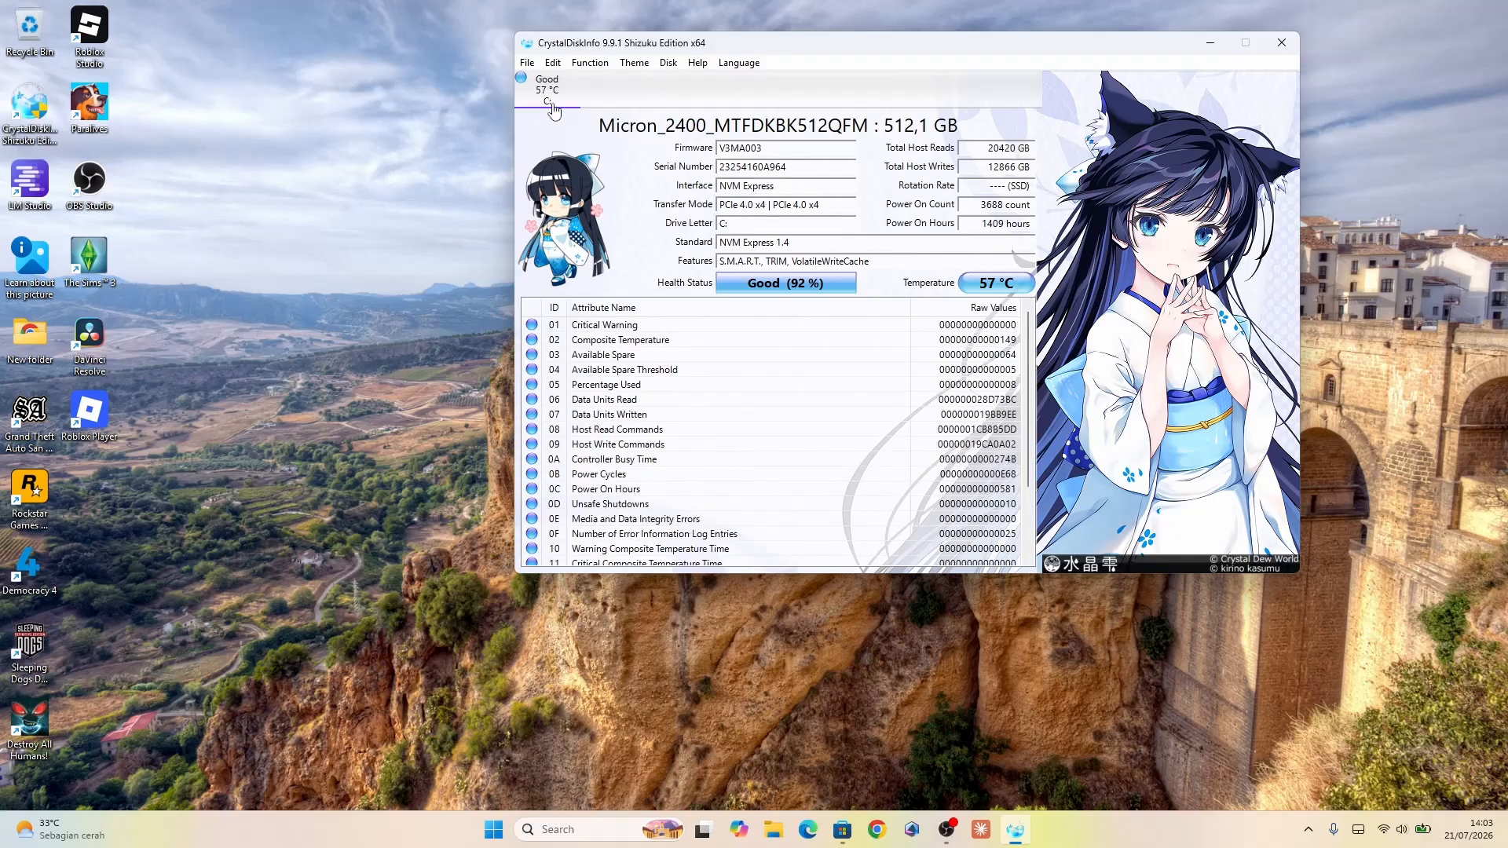
- Review the save, alert and advanced feature options, and open Disk Management from CrystalDiskInfo before closing it again
{"action": "left_click_drag", "start_coordinate": [555, 49], "coordinate": [577, 205]}
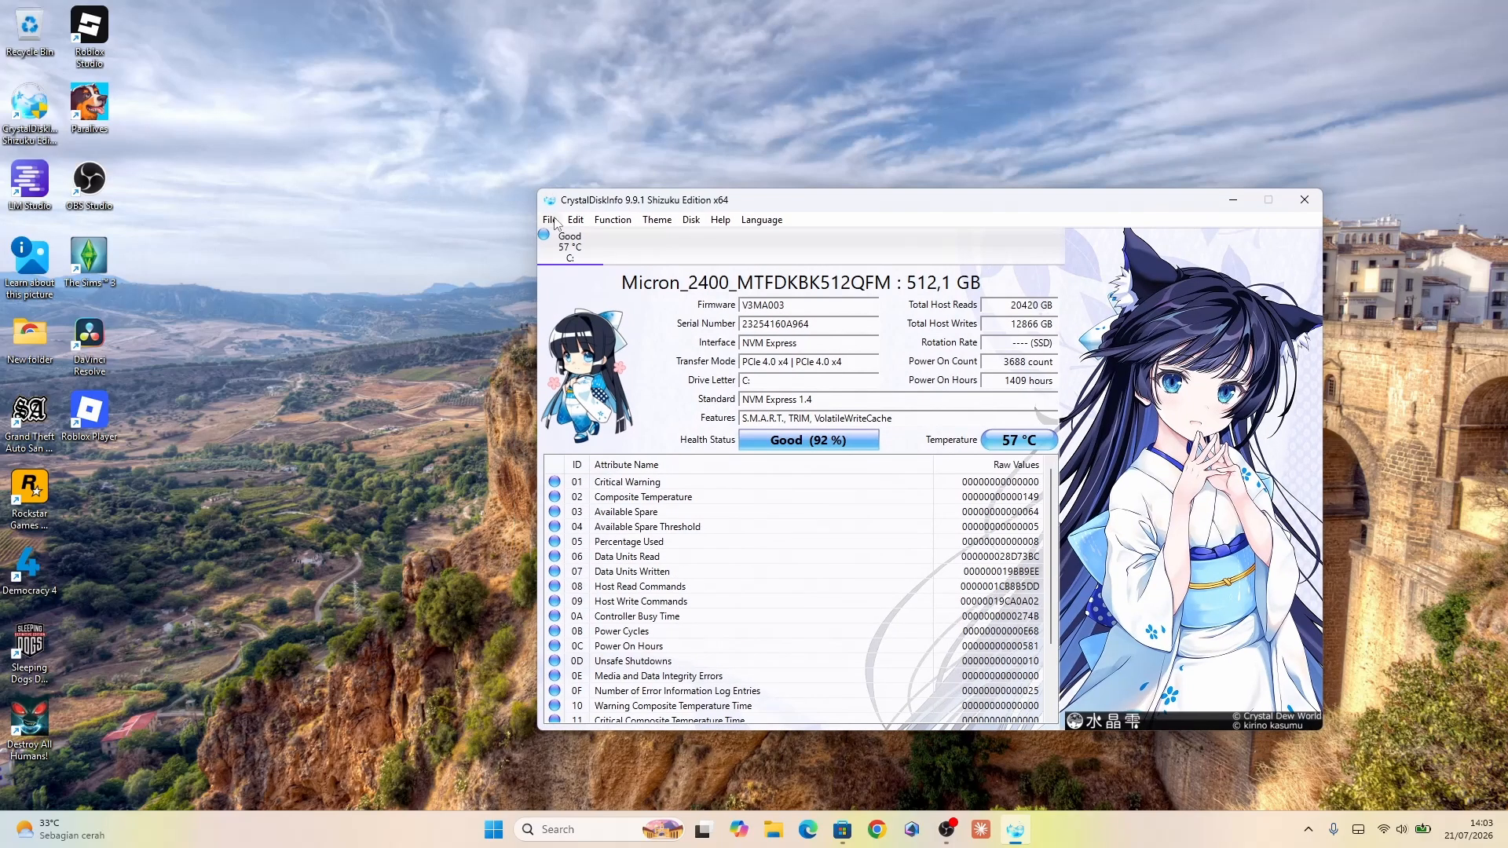
{"action": "left_click", "coordinate": [550, 220]}
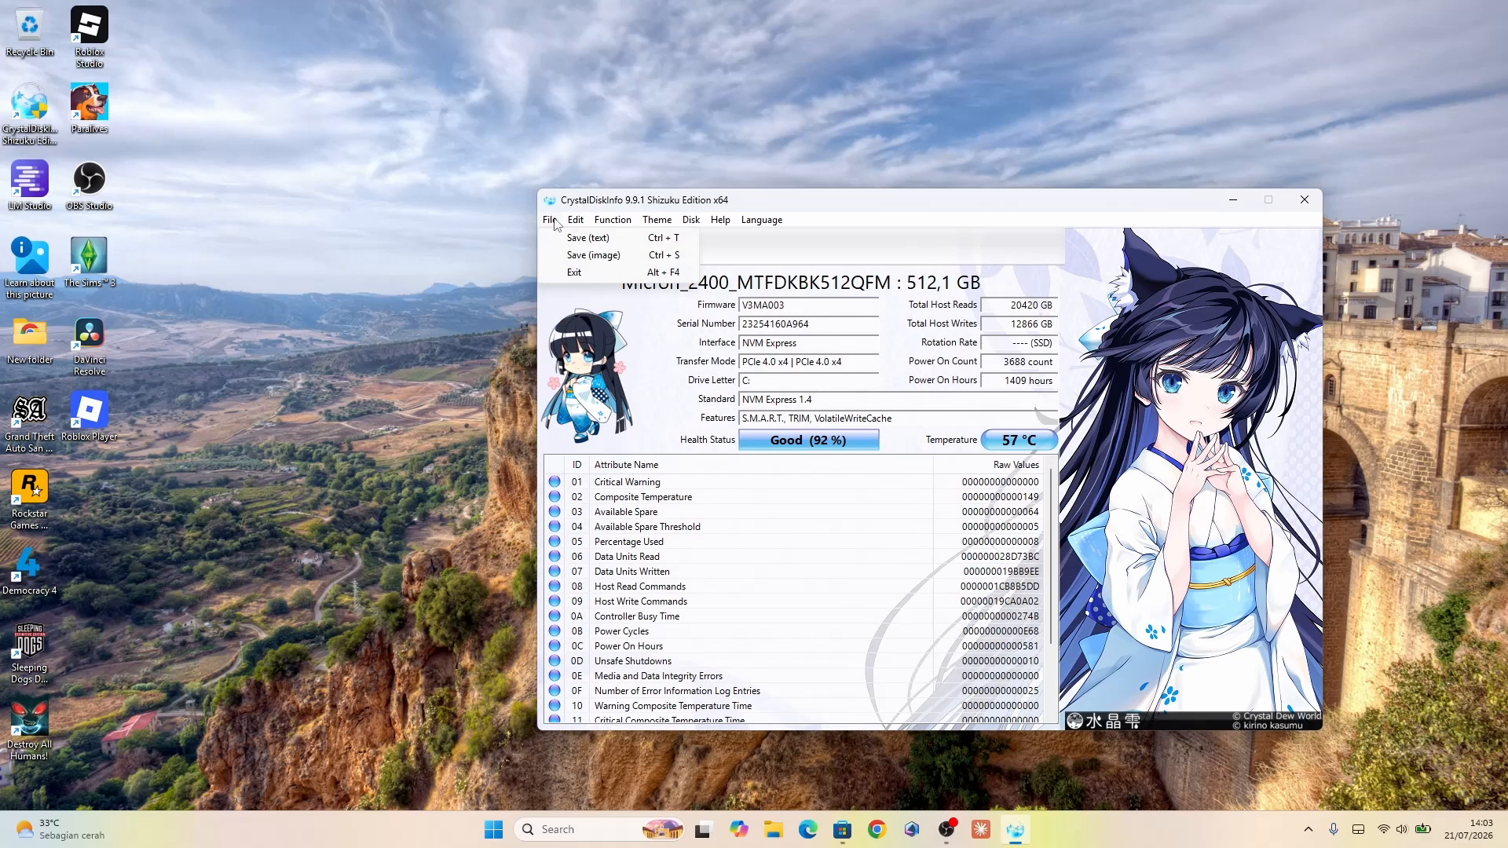
{"action": "mouse_move", "coordinate": [619, 227]}
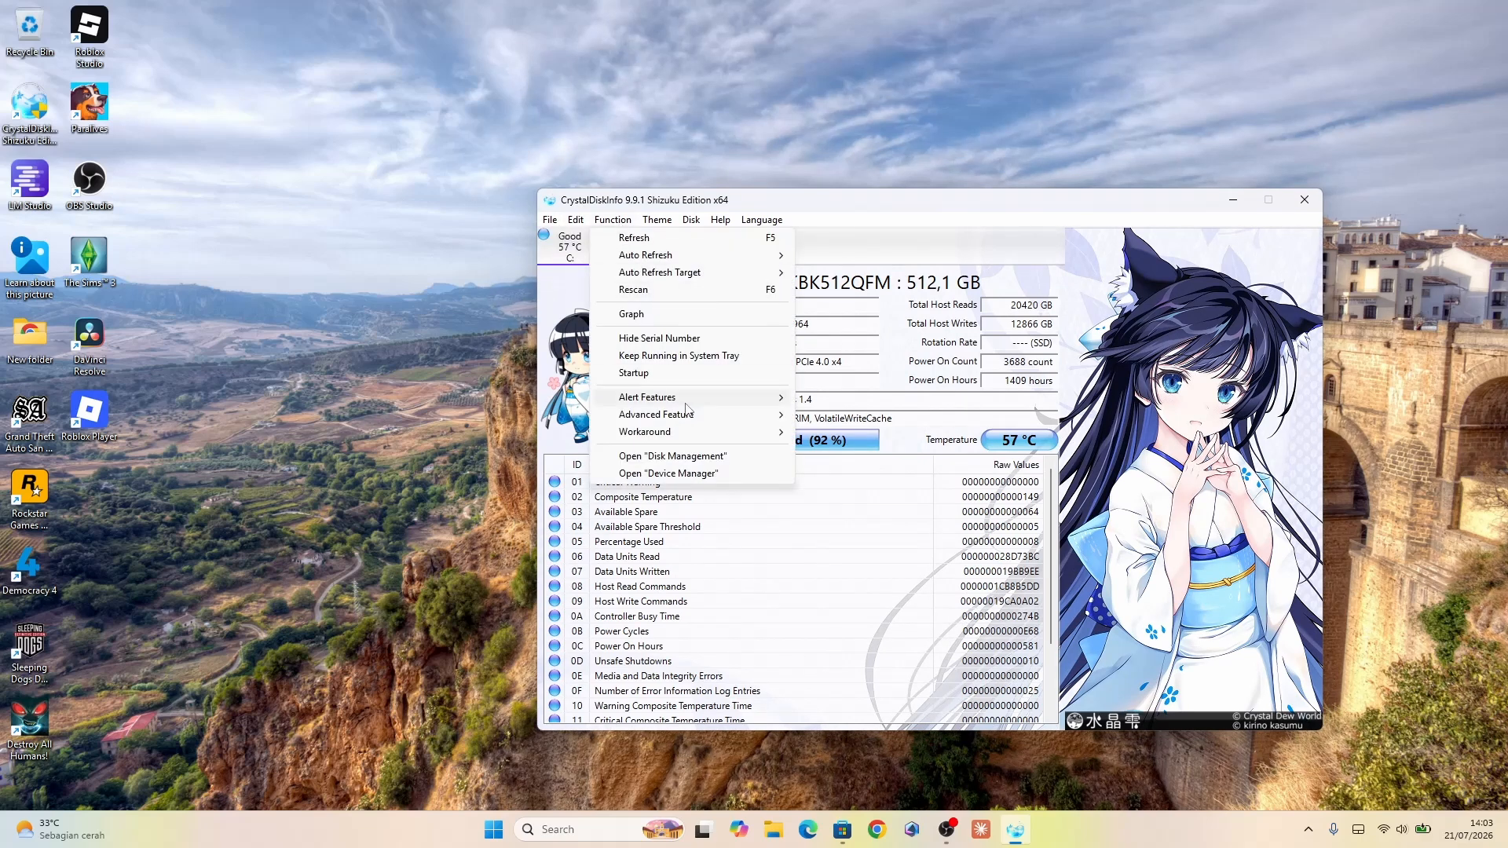
{"action": "mouse_move", "coordinate": [687, 397]}
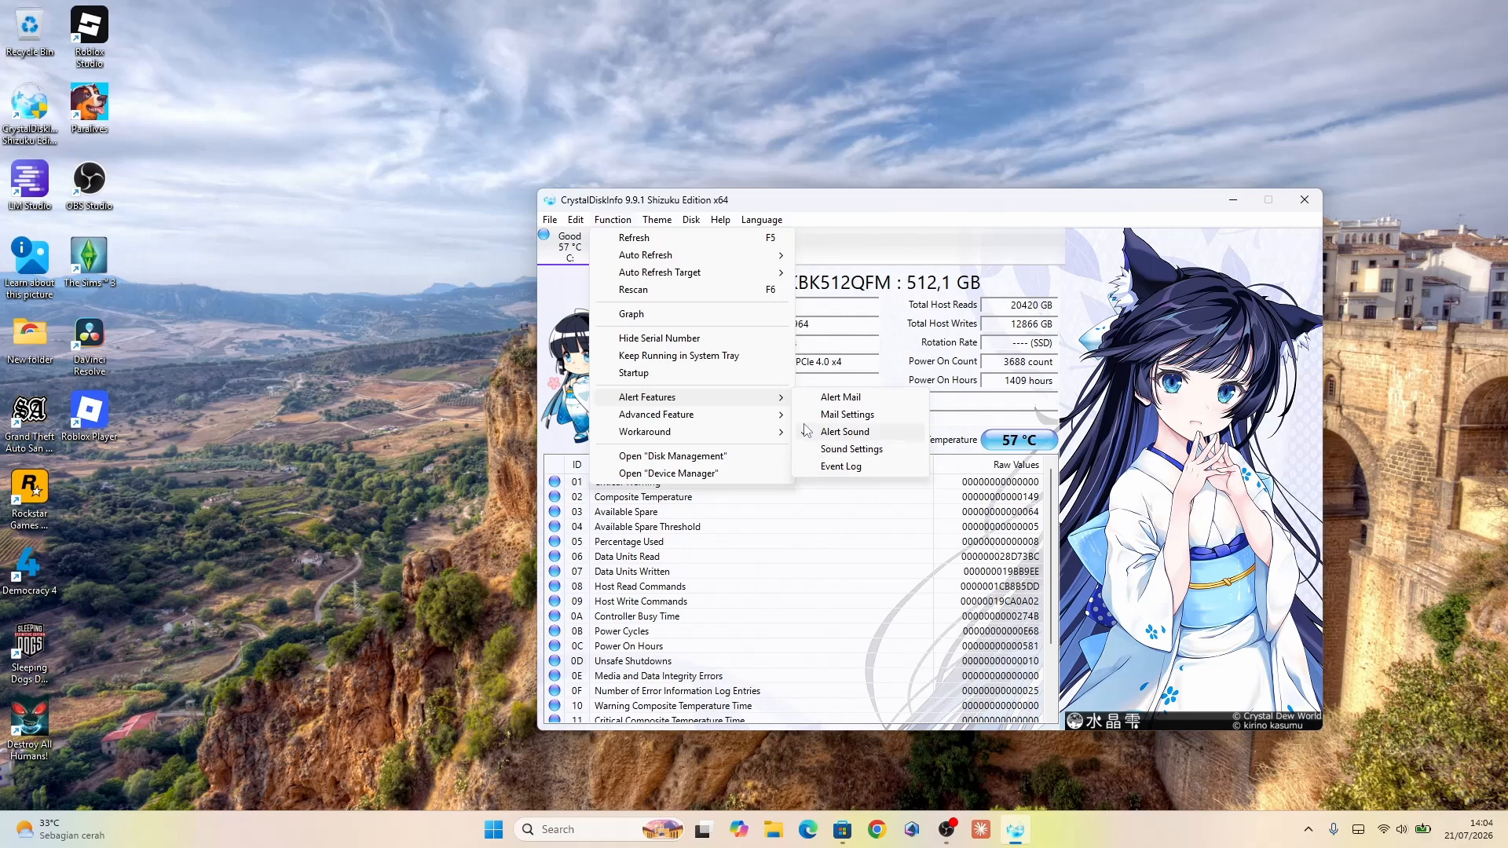
{"action": "mouse_move", "coordinate": [755, 416]}
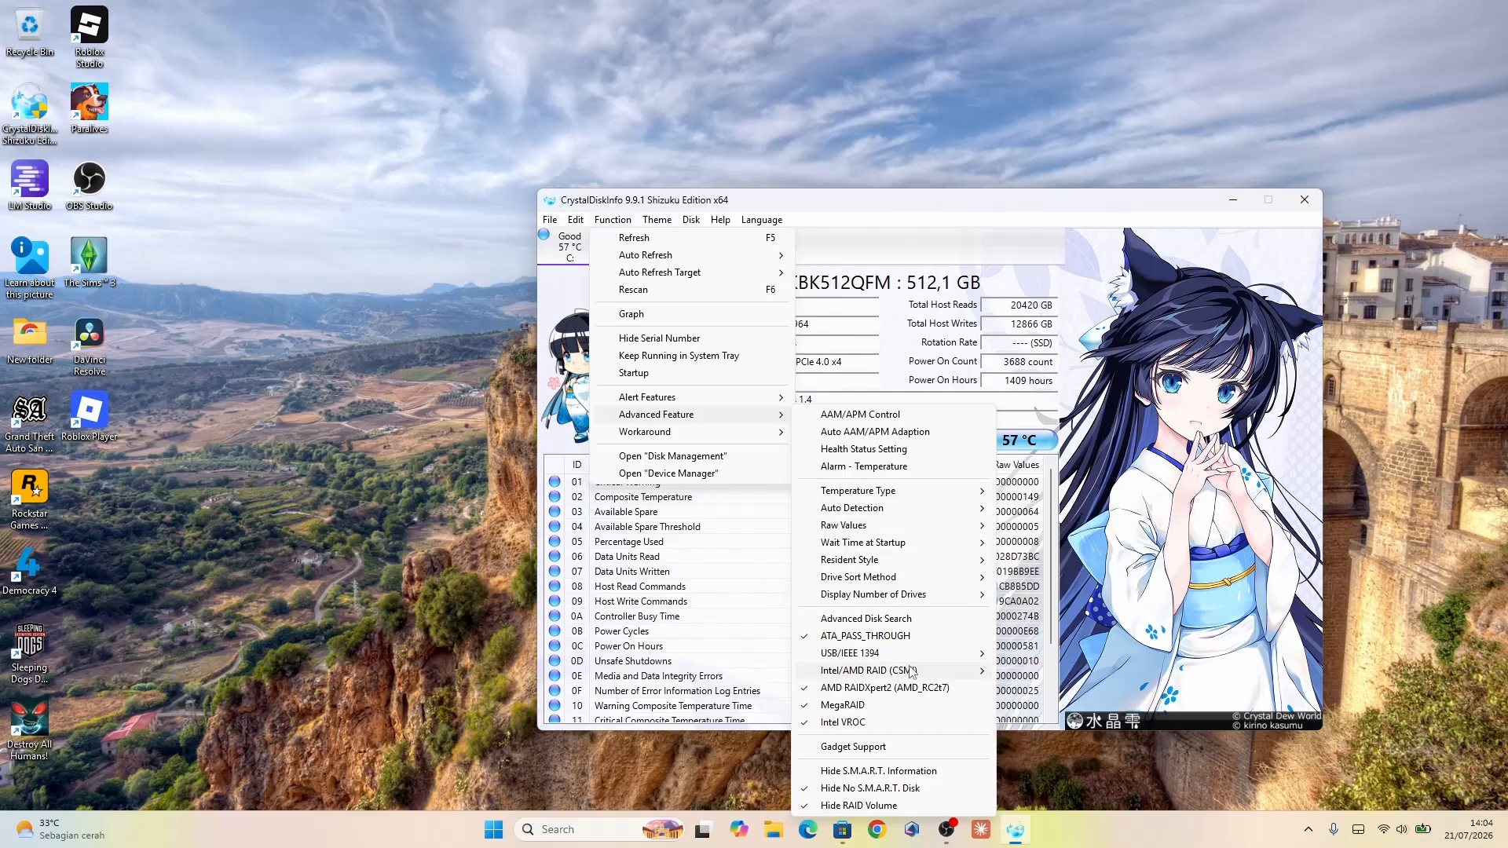
{"action": "mouse_move", "coordinate": [916, 567]}
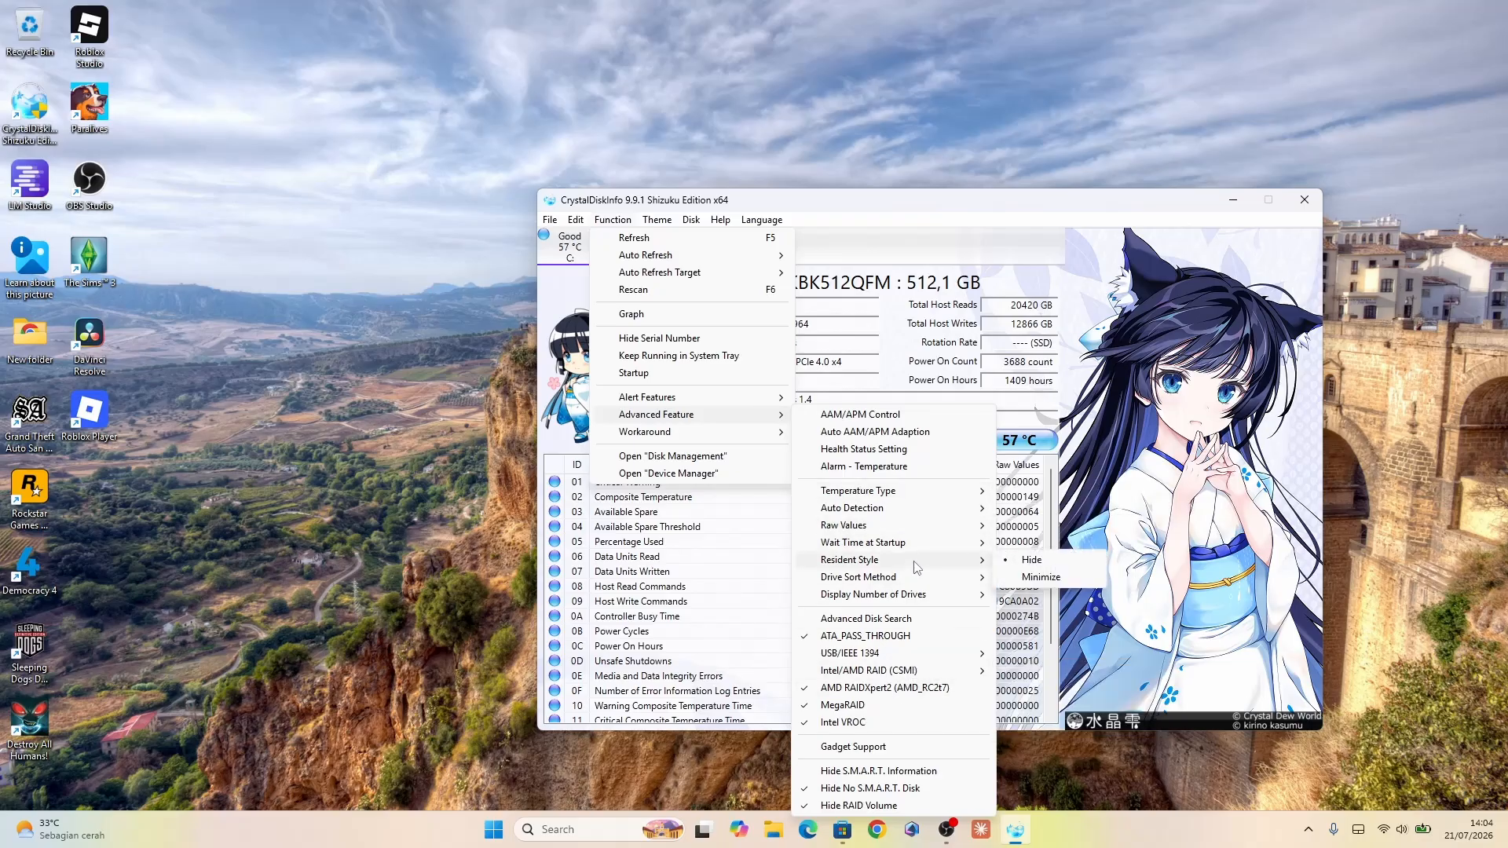
{"action": "mouse_move", "coordinate": [905, 491]}
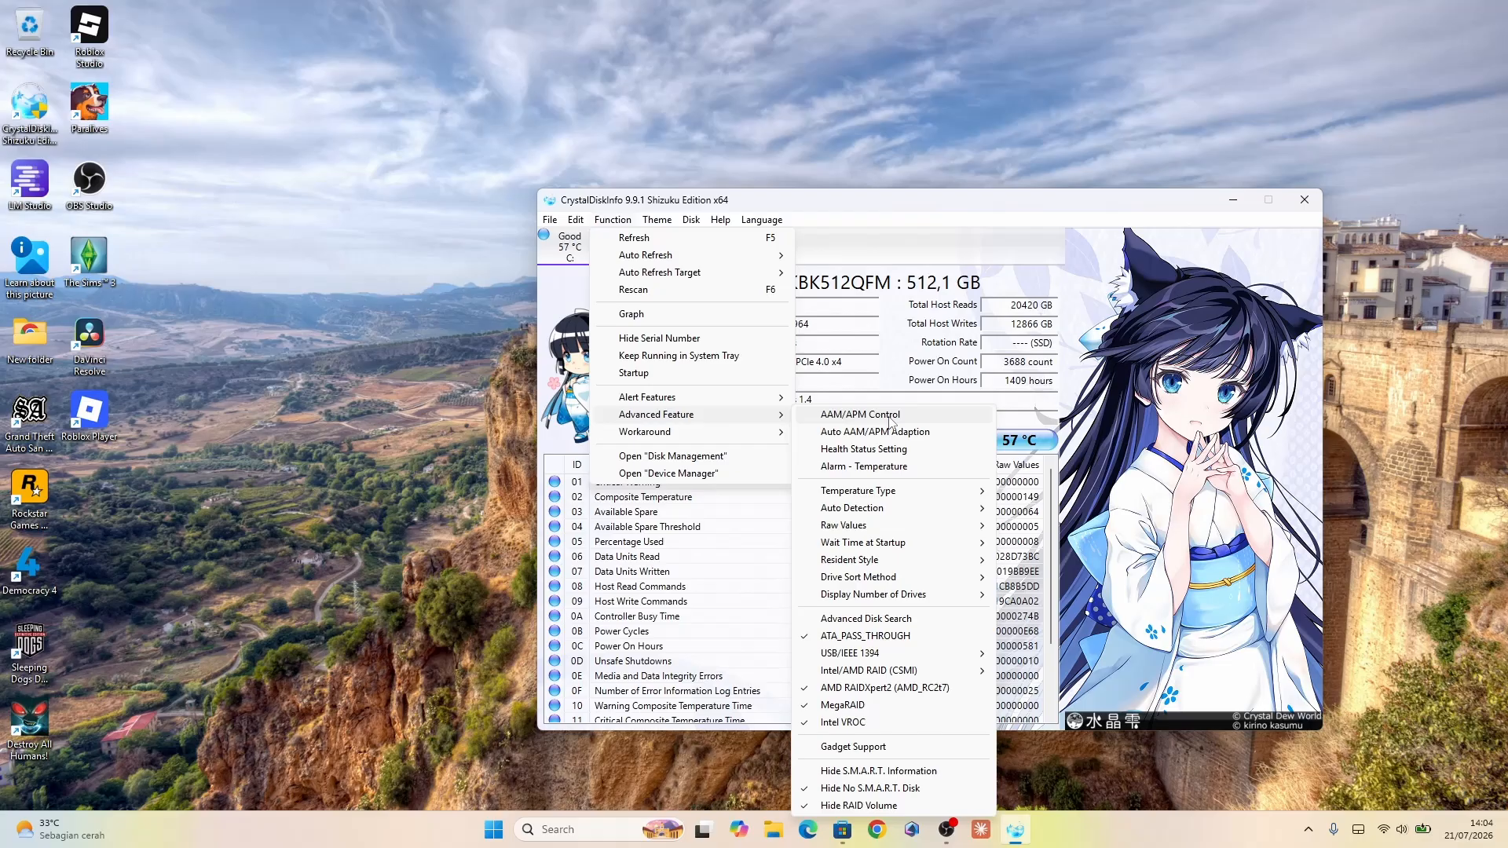
{"action": "left_click", "coordinate": [672, 459]}
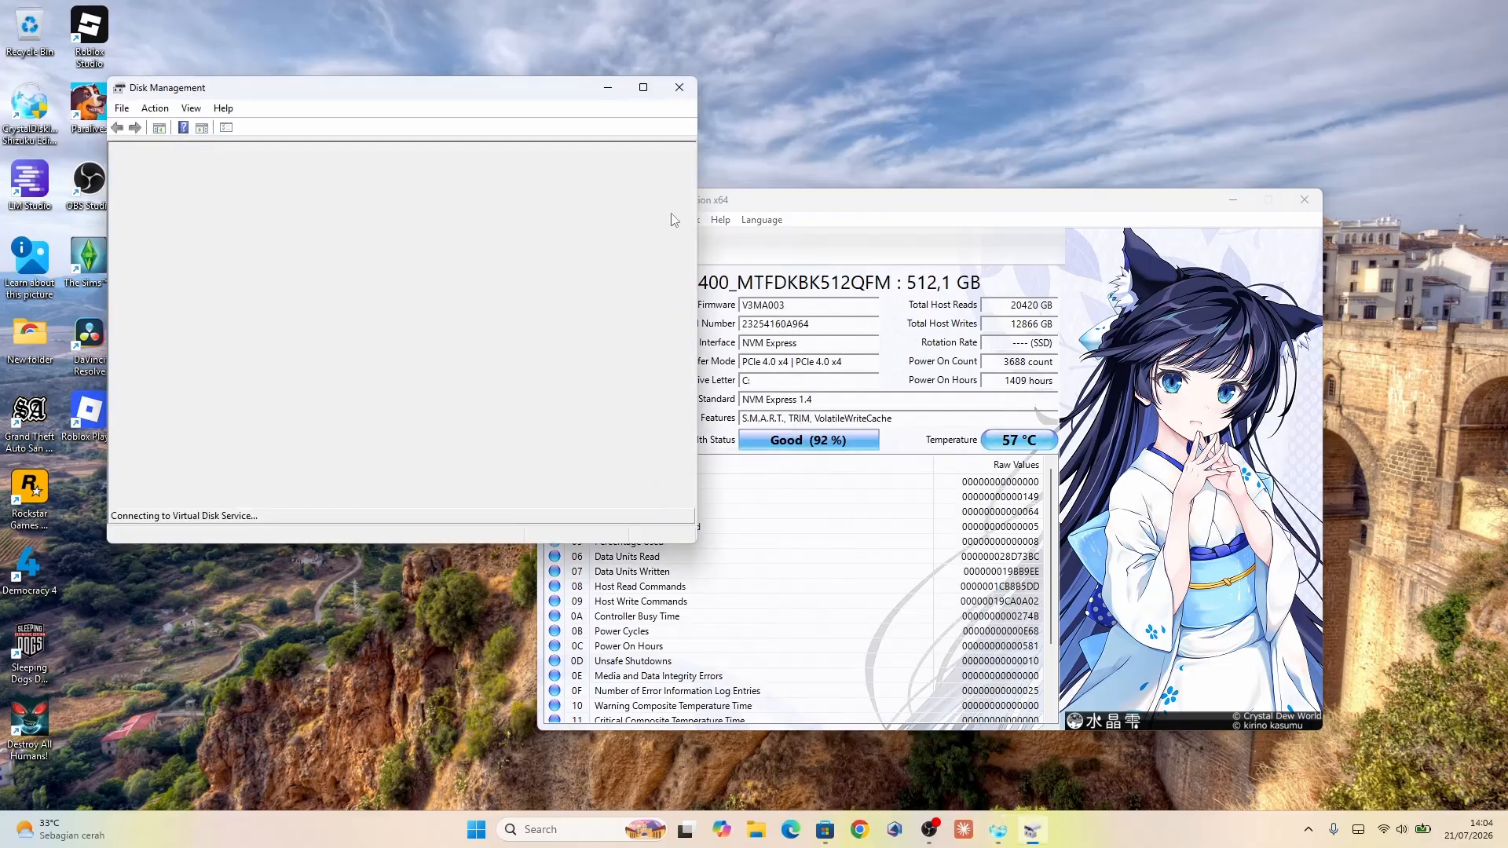
{"action": "left_click", "coordinate": [679, 88]}
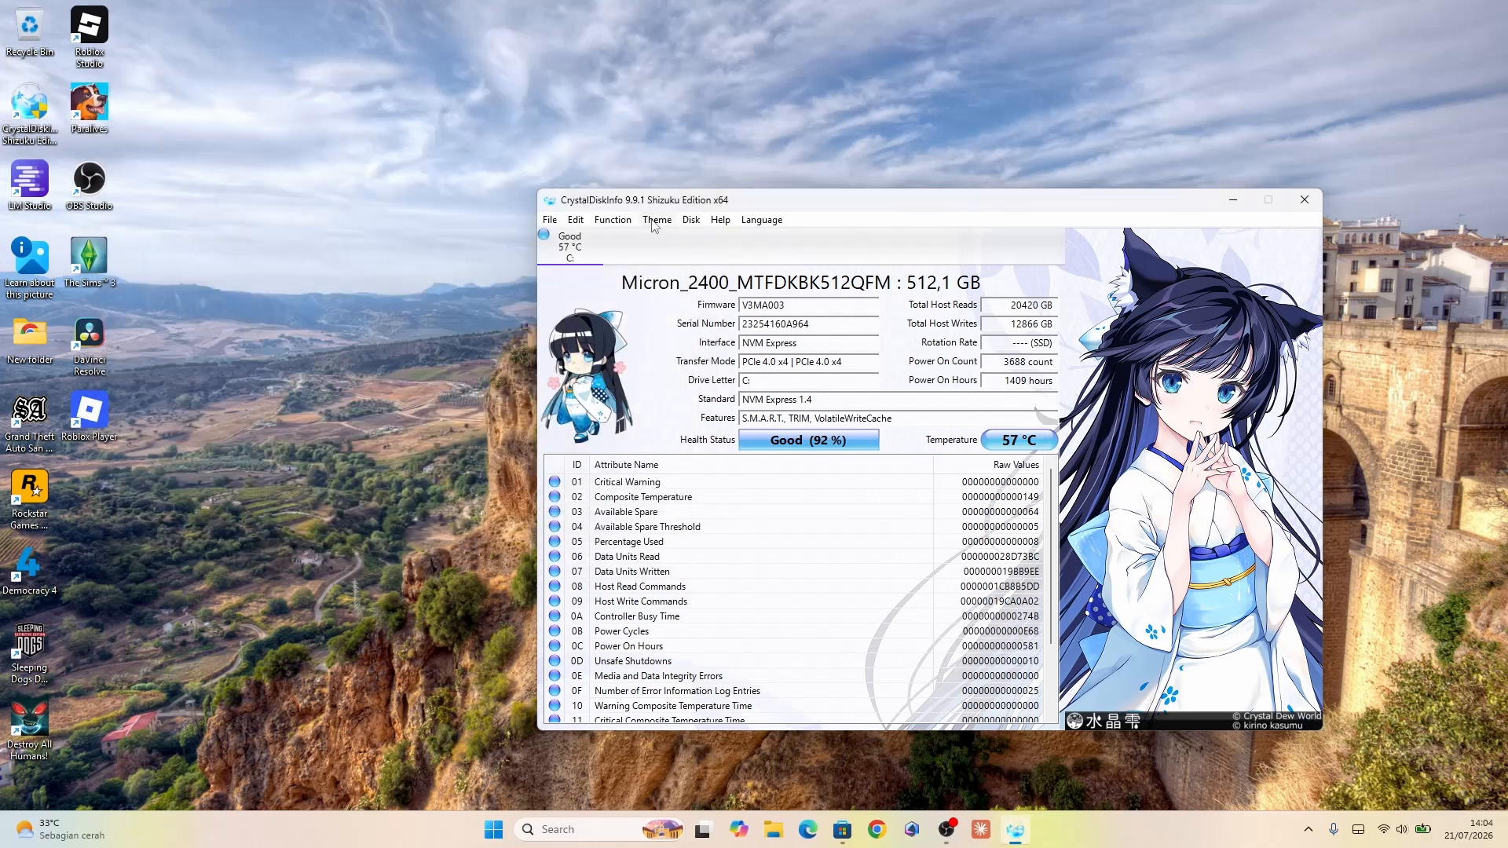
- Try out the Shizuku and Shizuku5thAnniversary themes
{"action": "left_click", "coordinate": [656, 221]}
{"action": "mouse_move", "coordinate": [621, 224]}
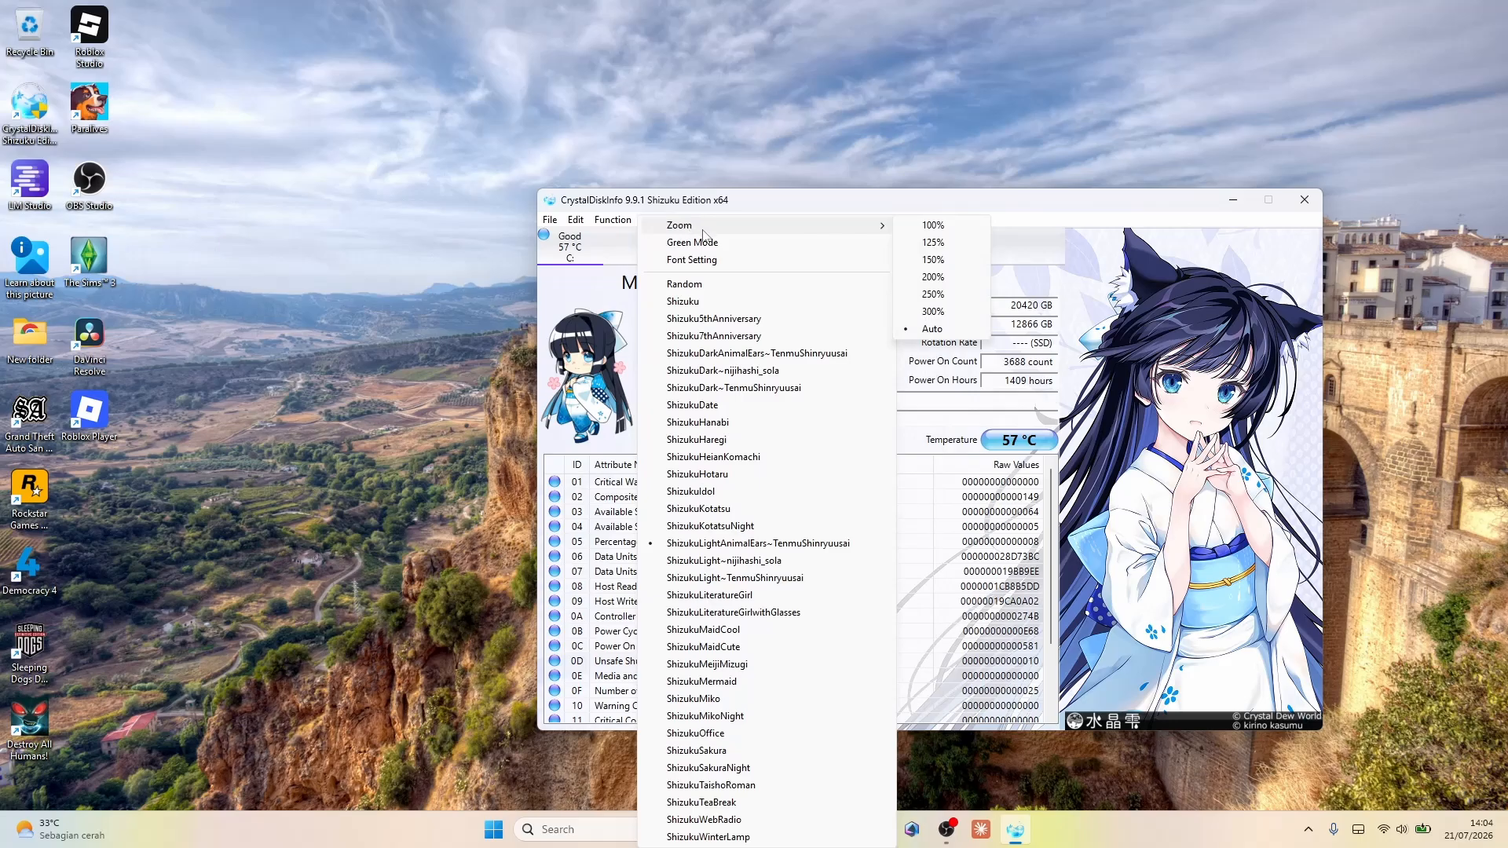
{"action": "left_click", "coordinate": [766, 303]}
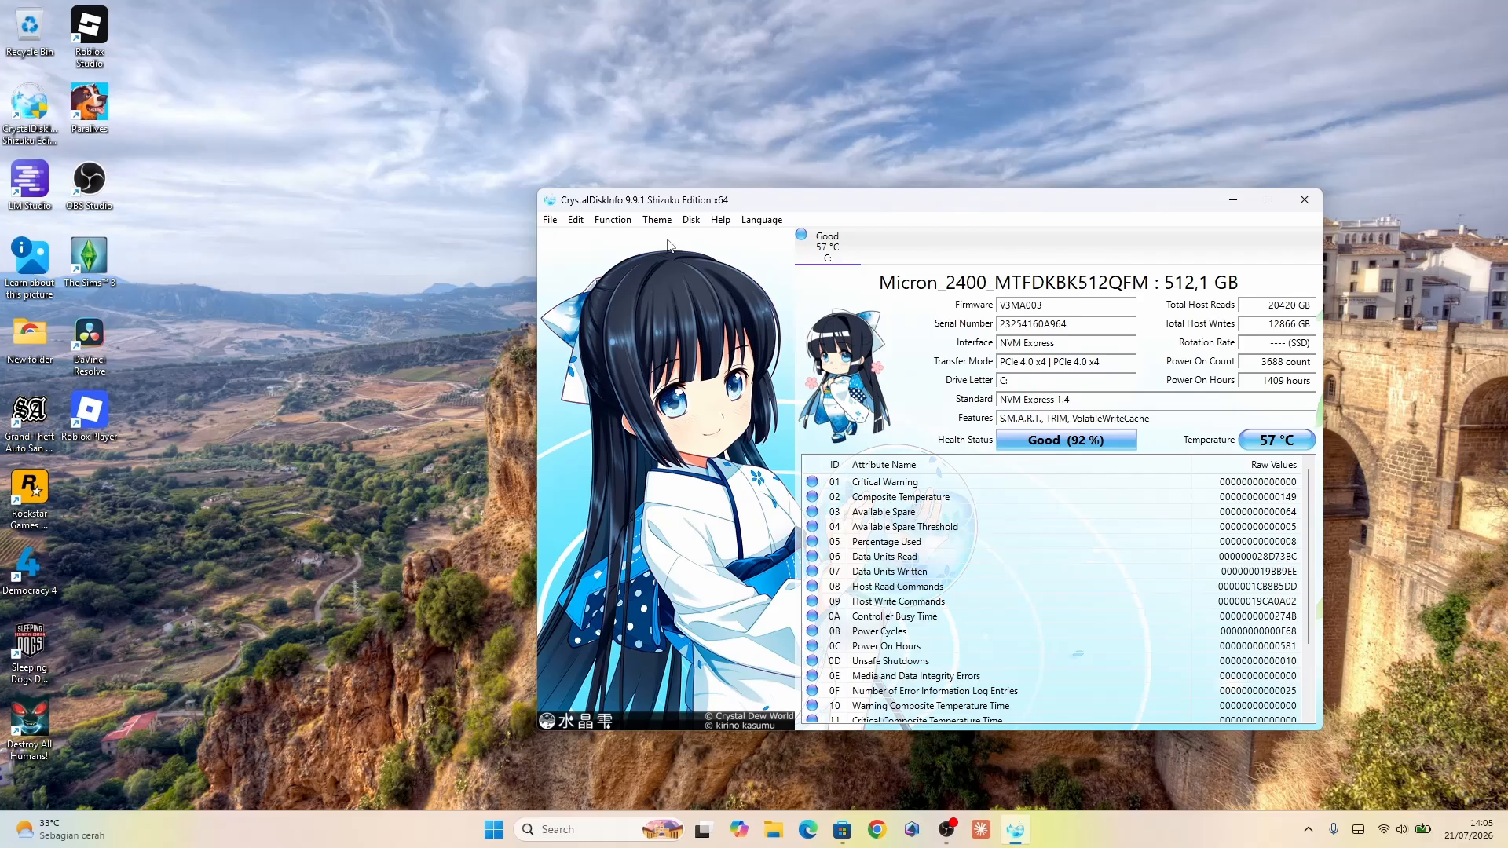
{"action": "left_click", "coordinate": [689, 224]}
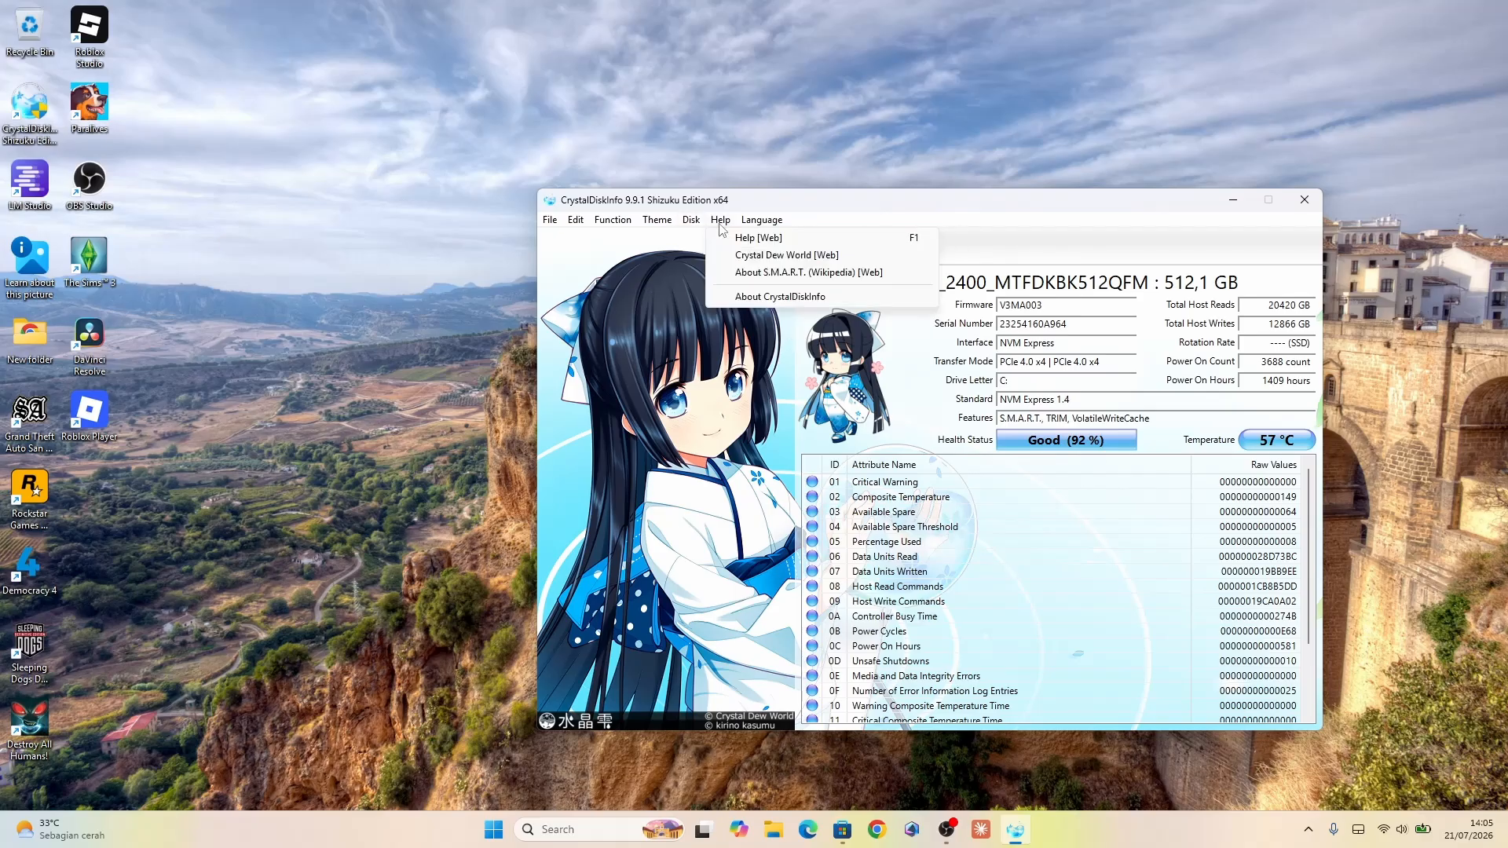
{"action": "mouse_move", "coordinate": [657, 222]}
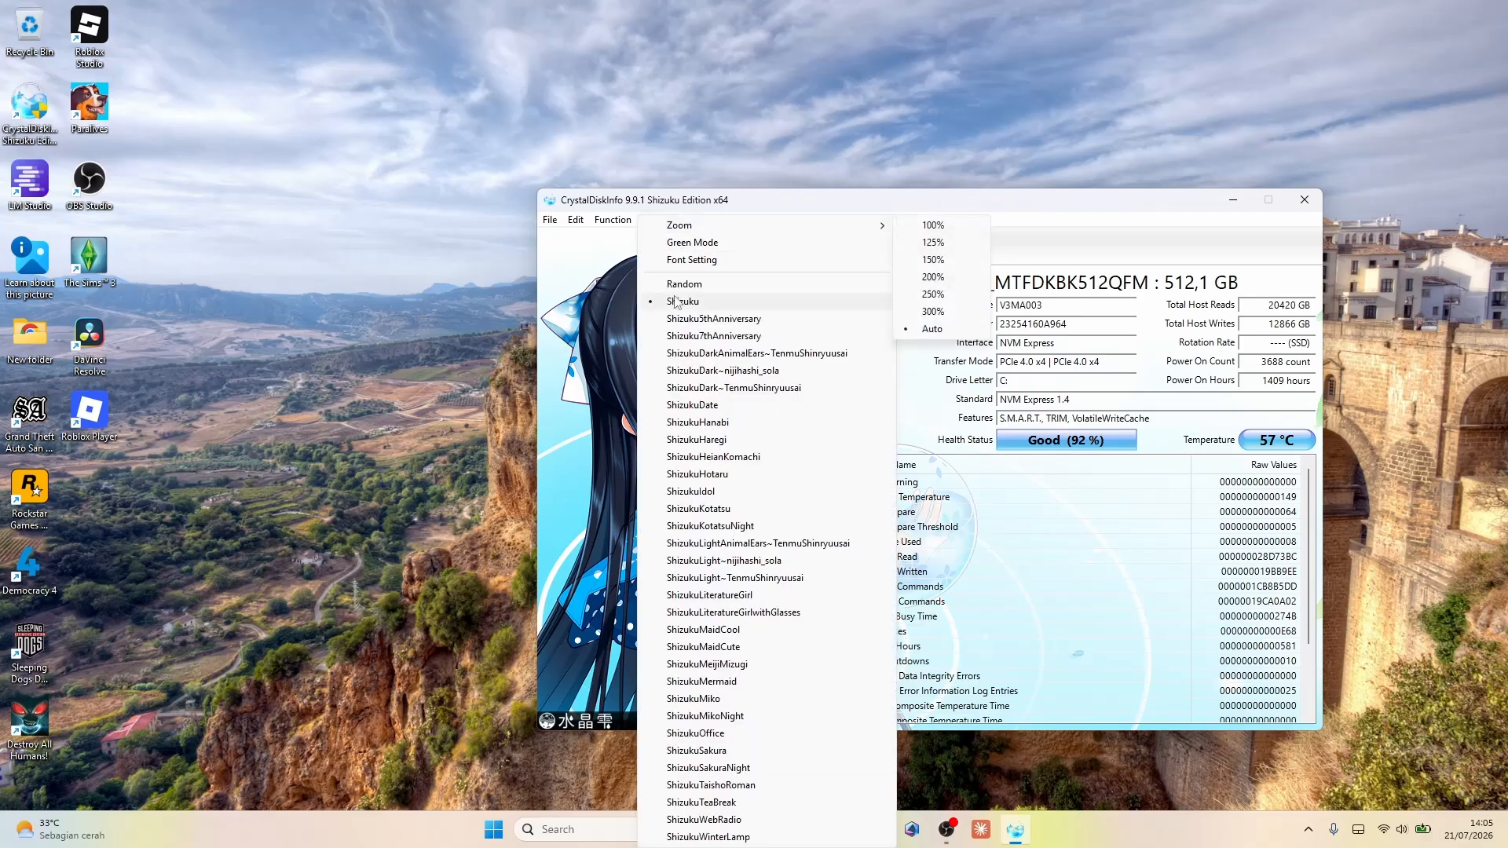
{"action": "left_click", "coordinate": [730, 319]}
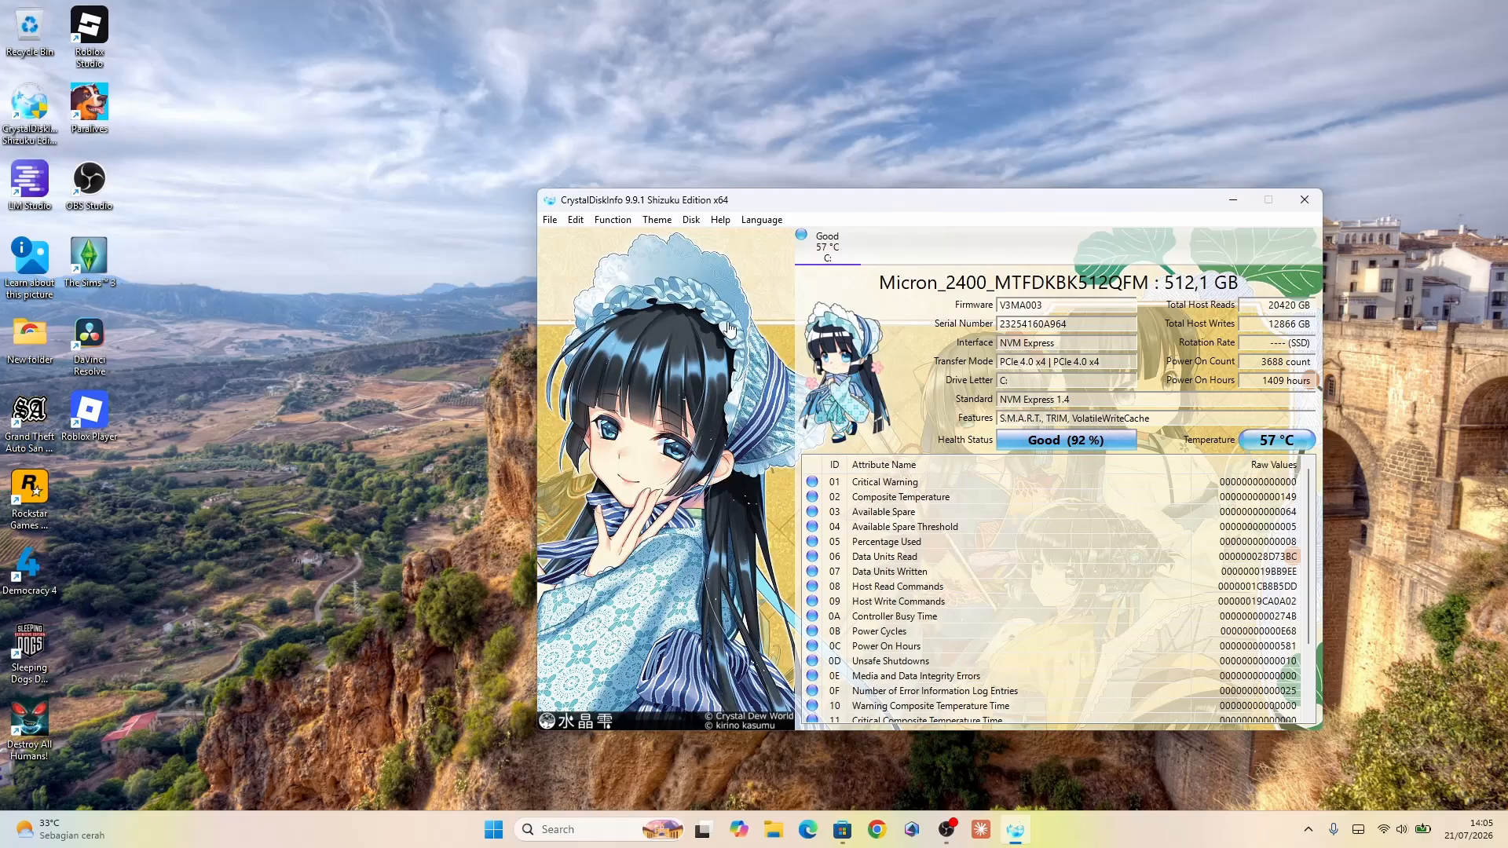
- Apply the ShizukuHotaru theme to the CrystalDiskInfo window
{"action": "left_click", "coordinate": [656, 220]}
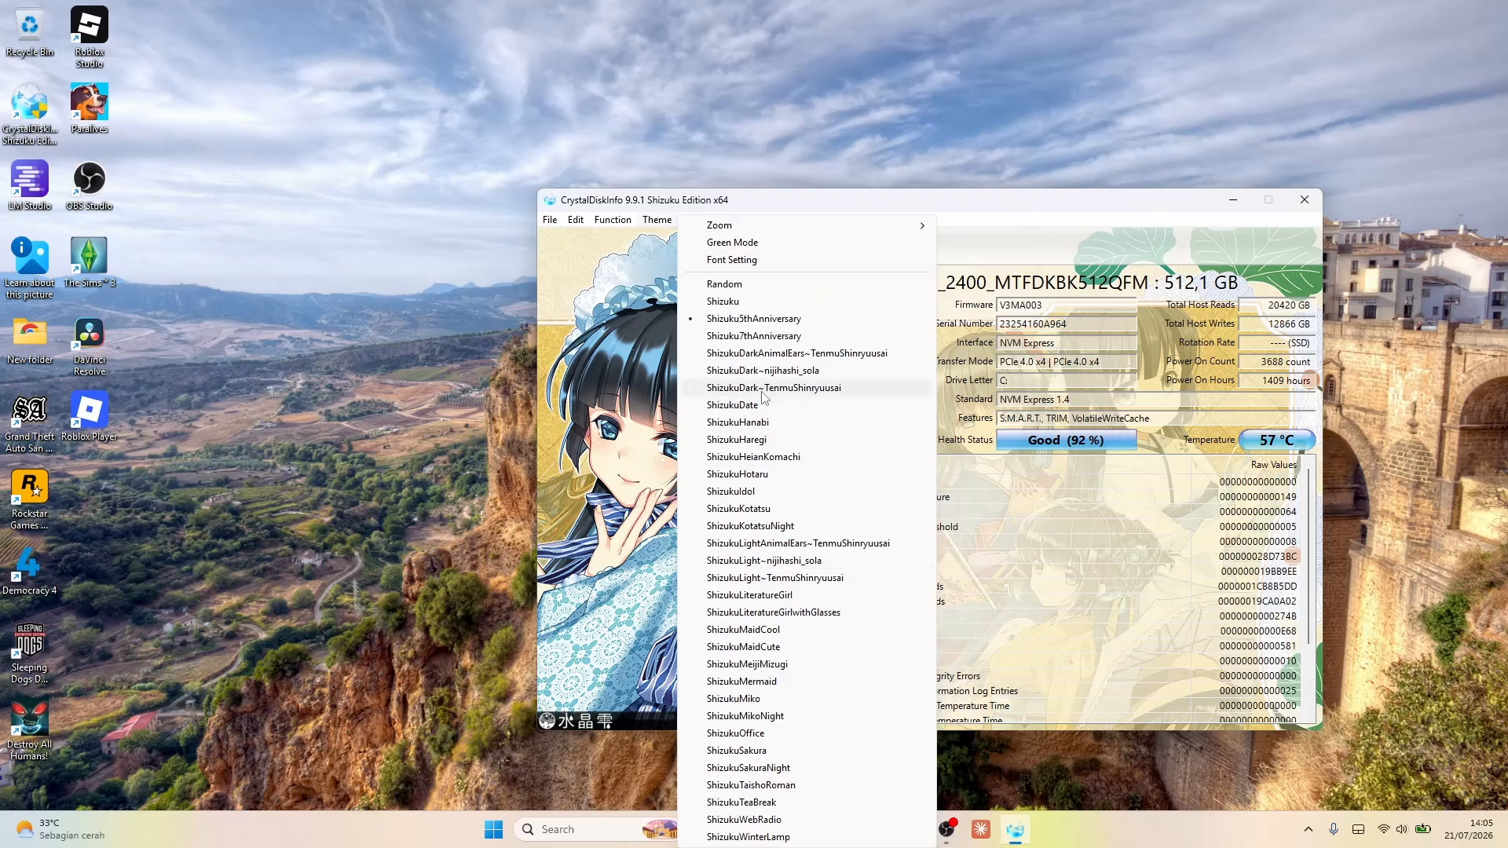
{"action": "left_click", "coordinate": [721, 476]}
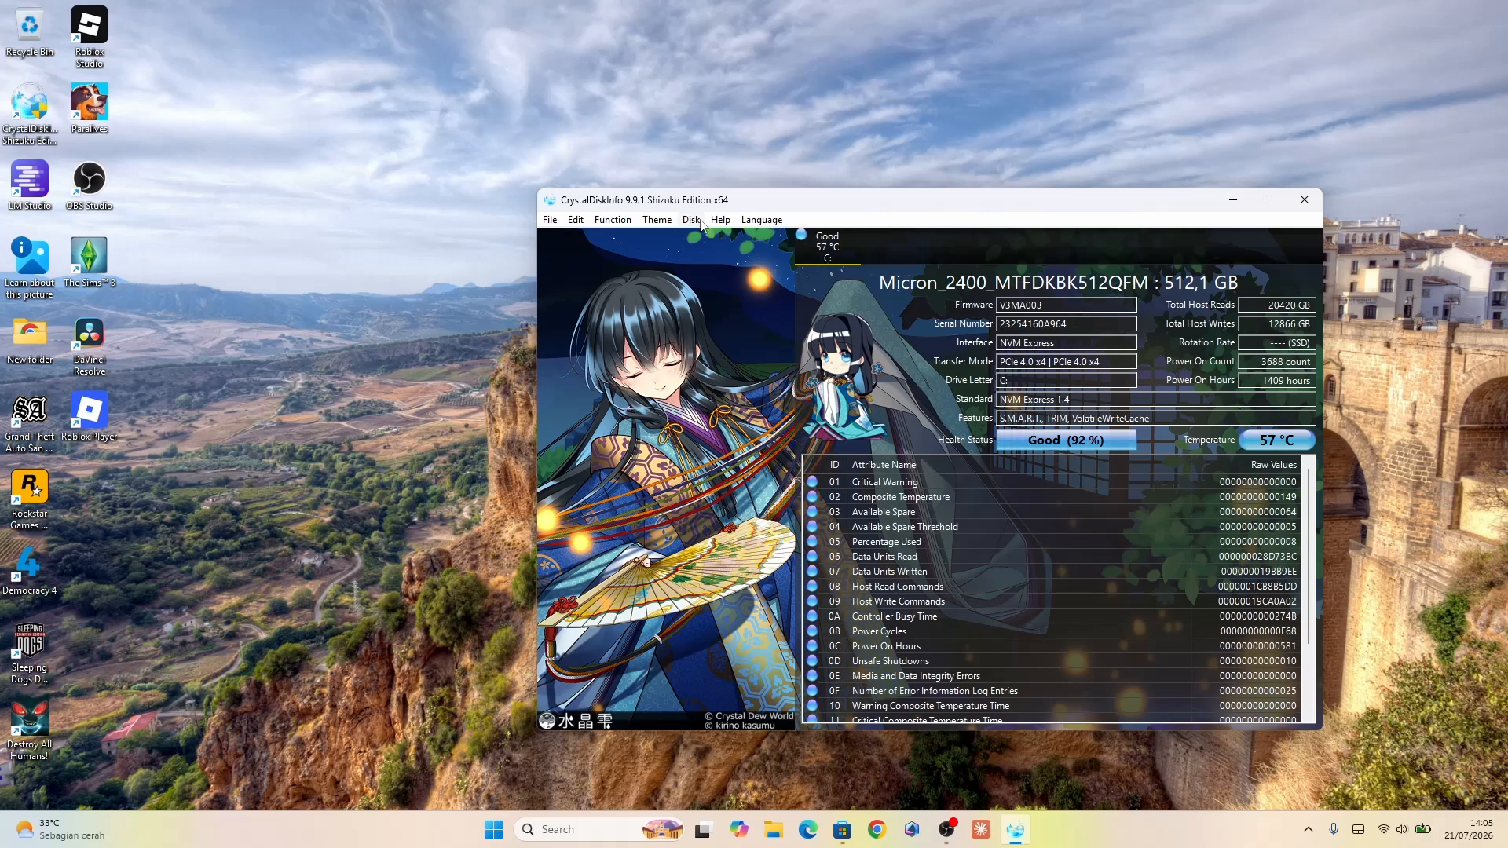
{"action": "left_click", "coordinate": [657, 220]}
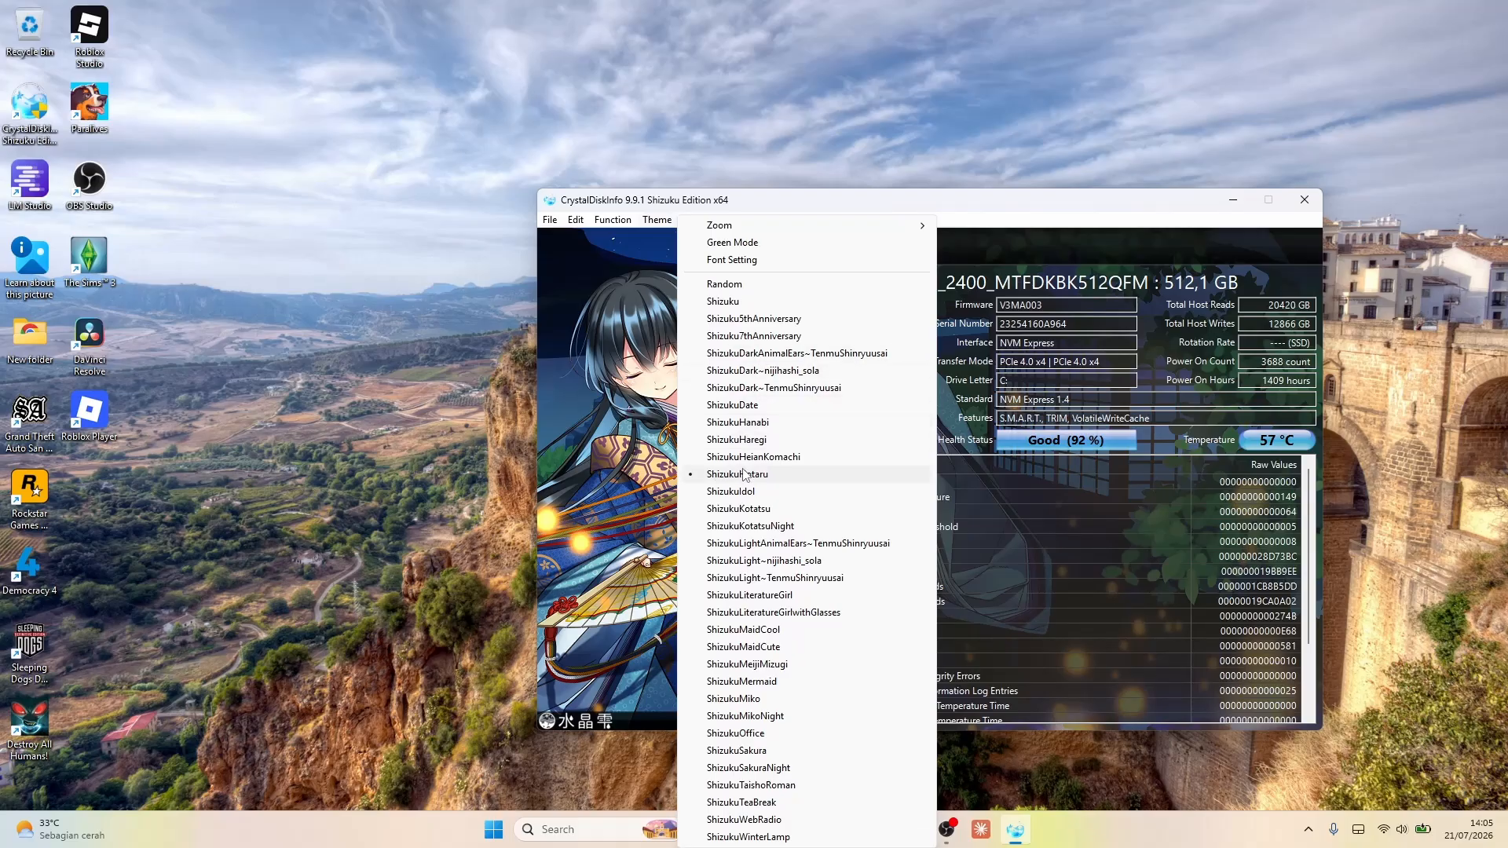
{"action": "left_click", "coordinate": [687, 208]}
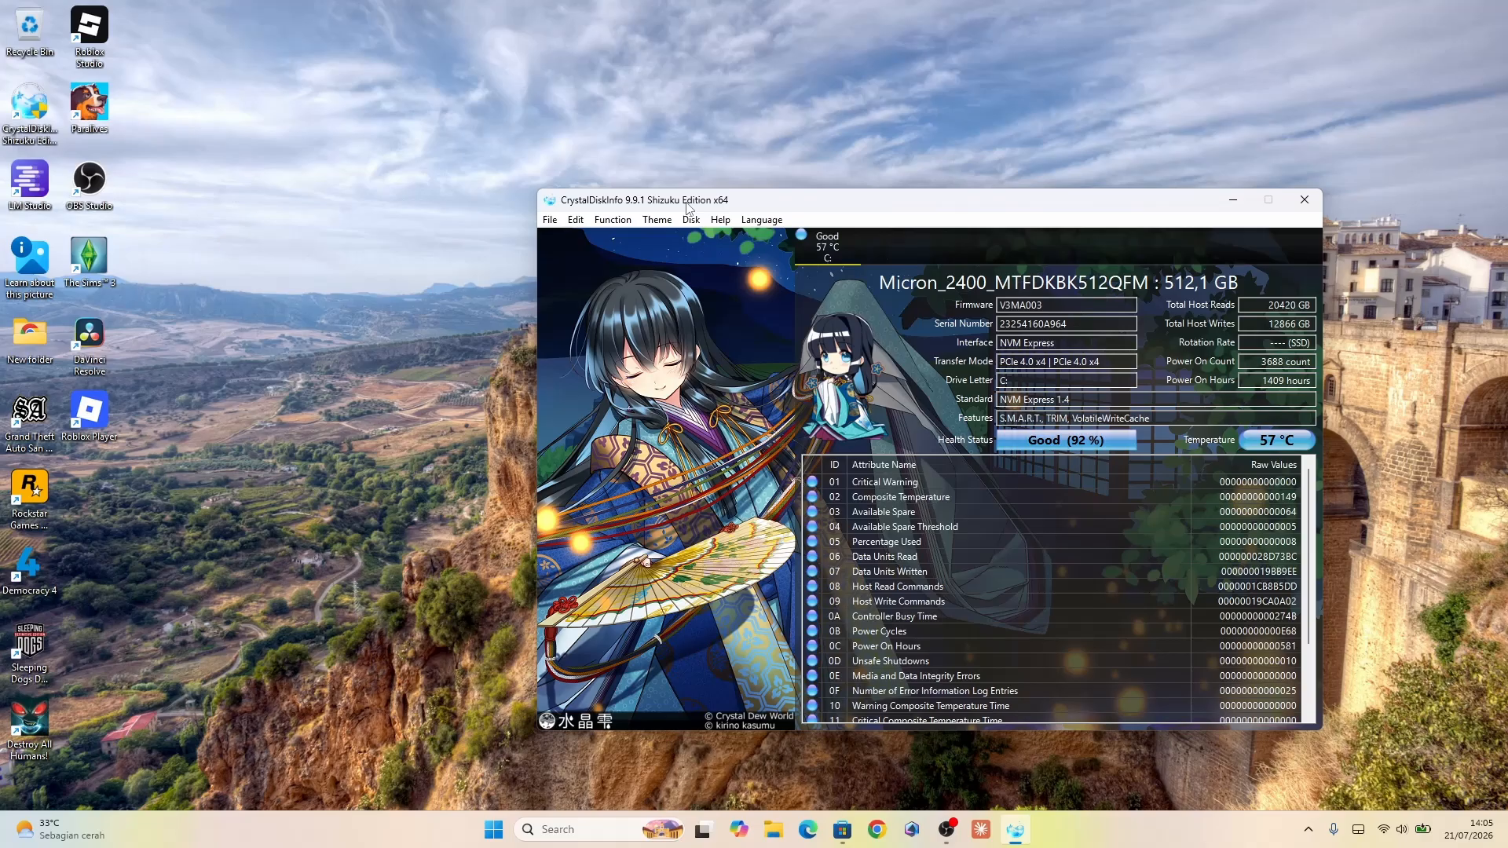
- Look through the help and language options, enable Startup Voice and switch it off again
{"action": "left_click", "coordinate": [717, 220]}
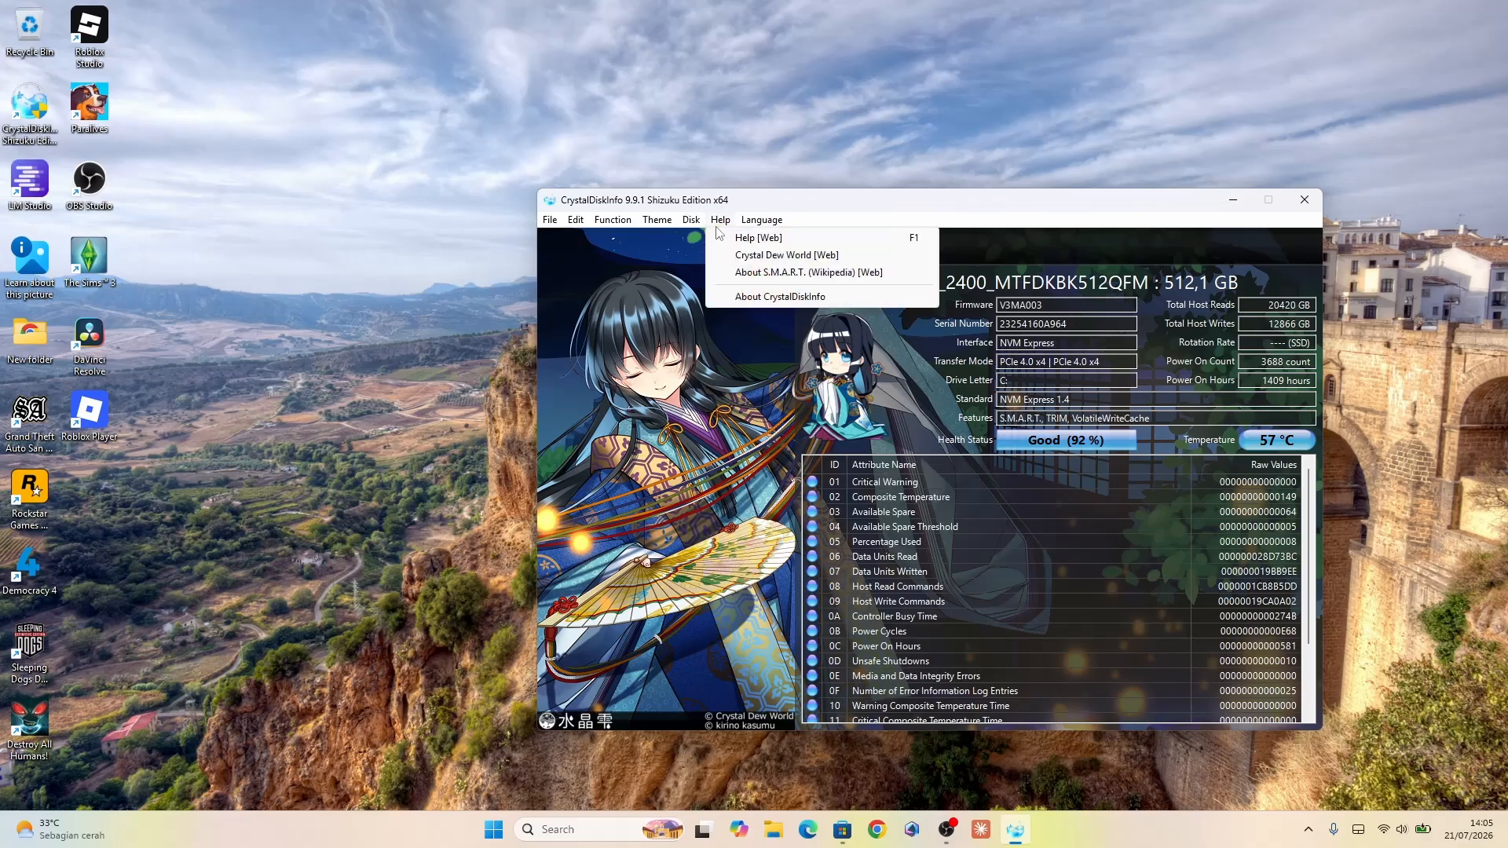
{"action": "mouse_move", "coordinate": [776, 229]}
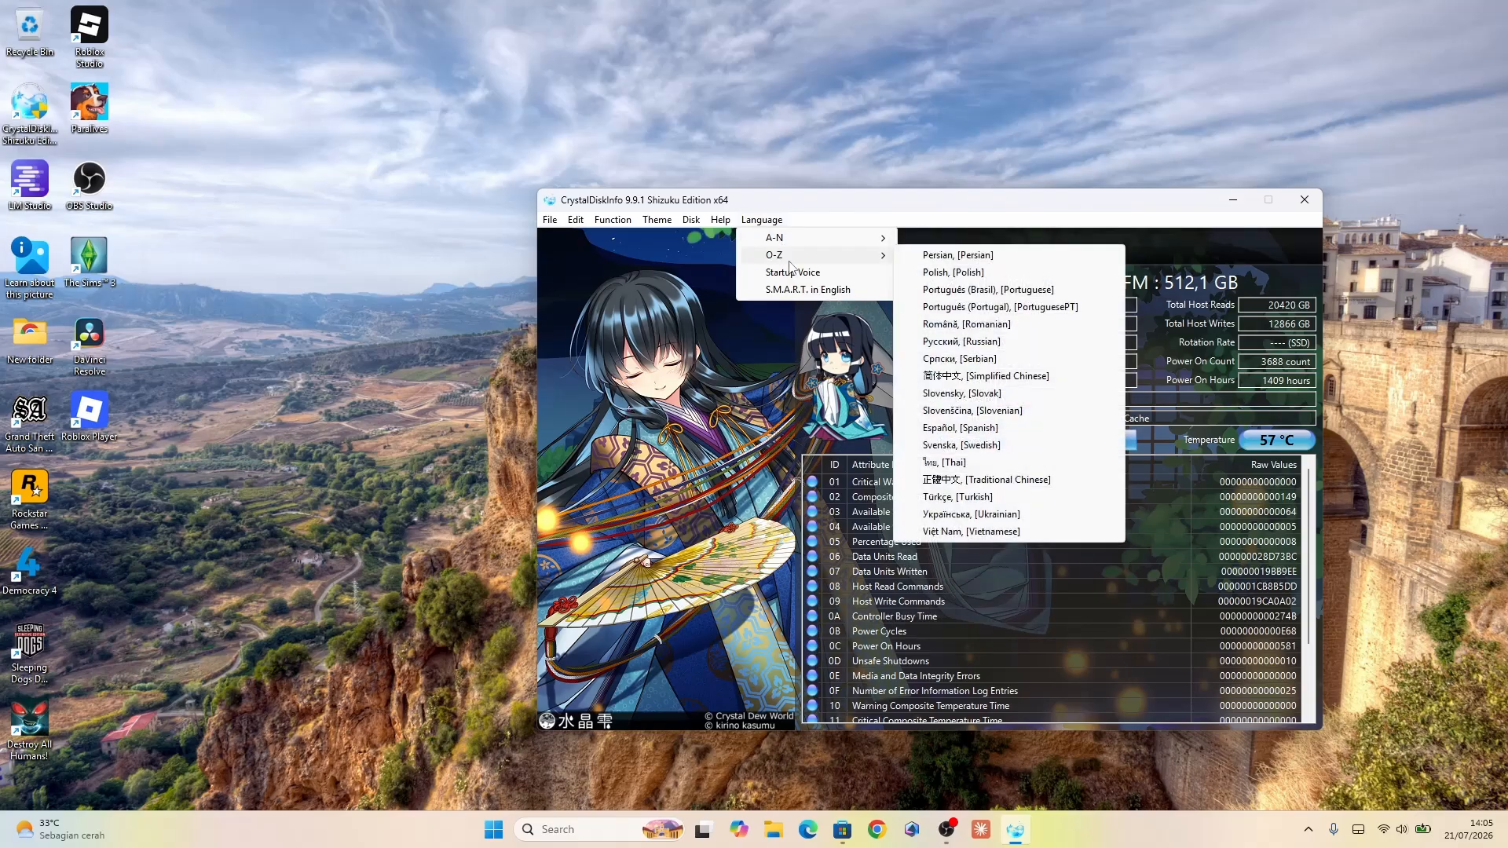
{"action": "left_click", "coordinate": [850, 275]}
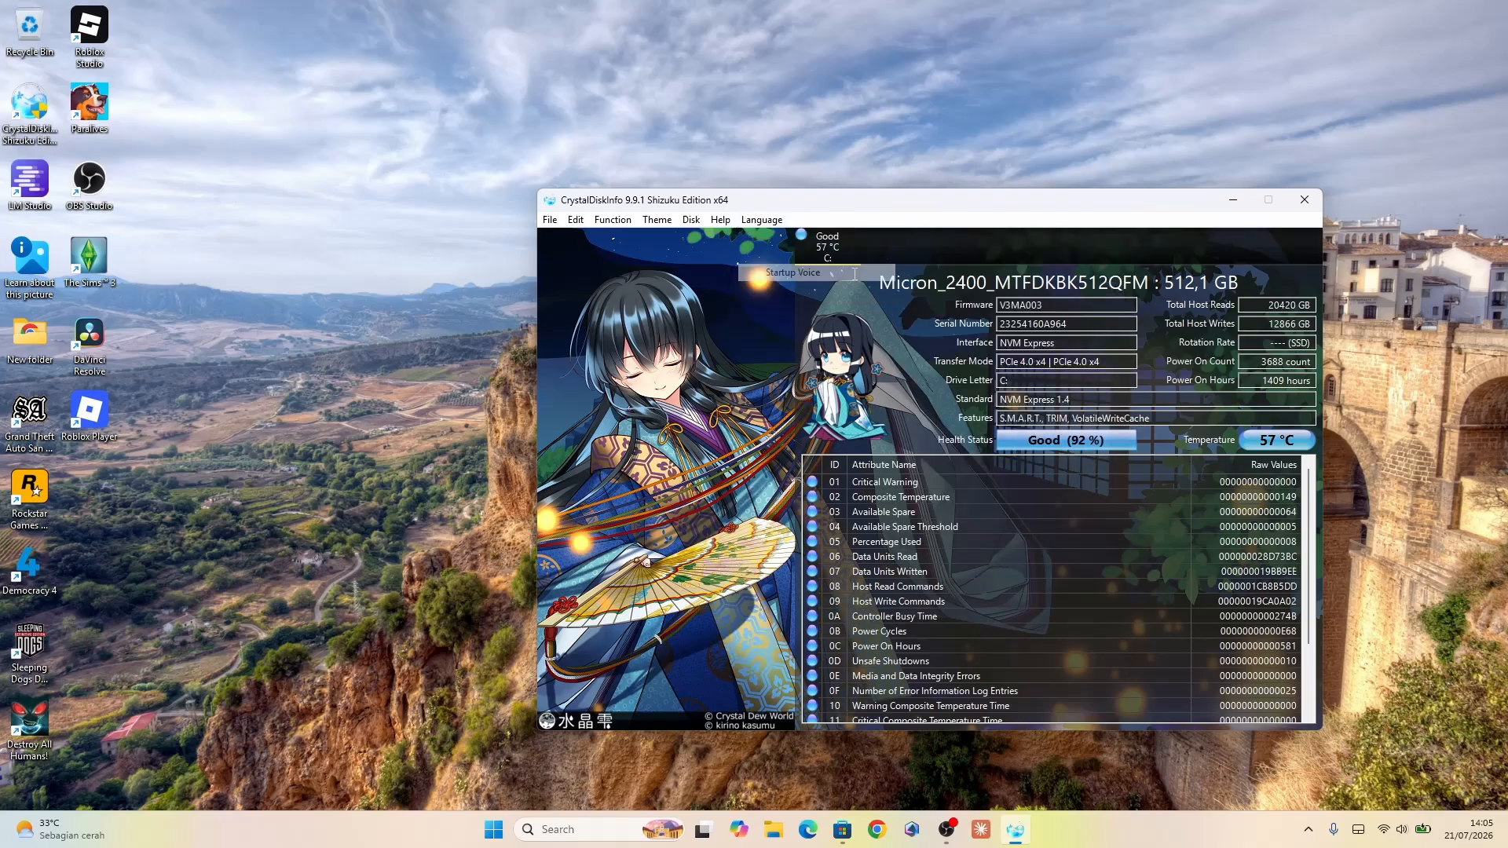
{"action": "left_click", "coordinate": [784, 224]}
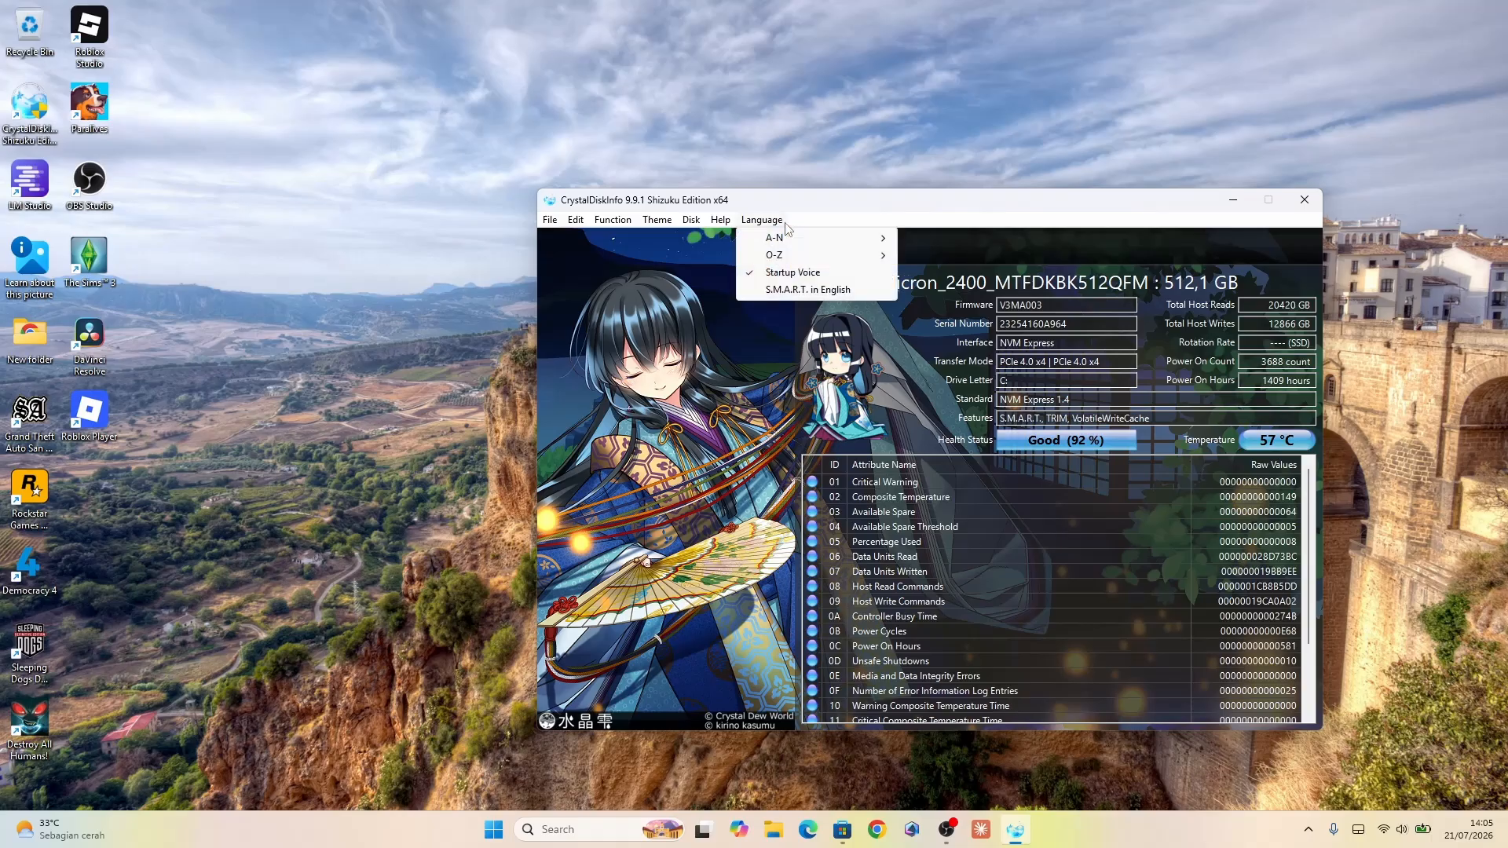
{"action": "left_click", "coordinate": [790, 275]}
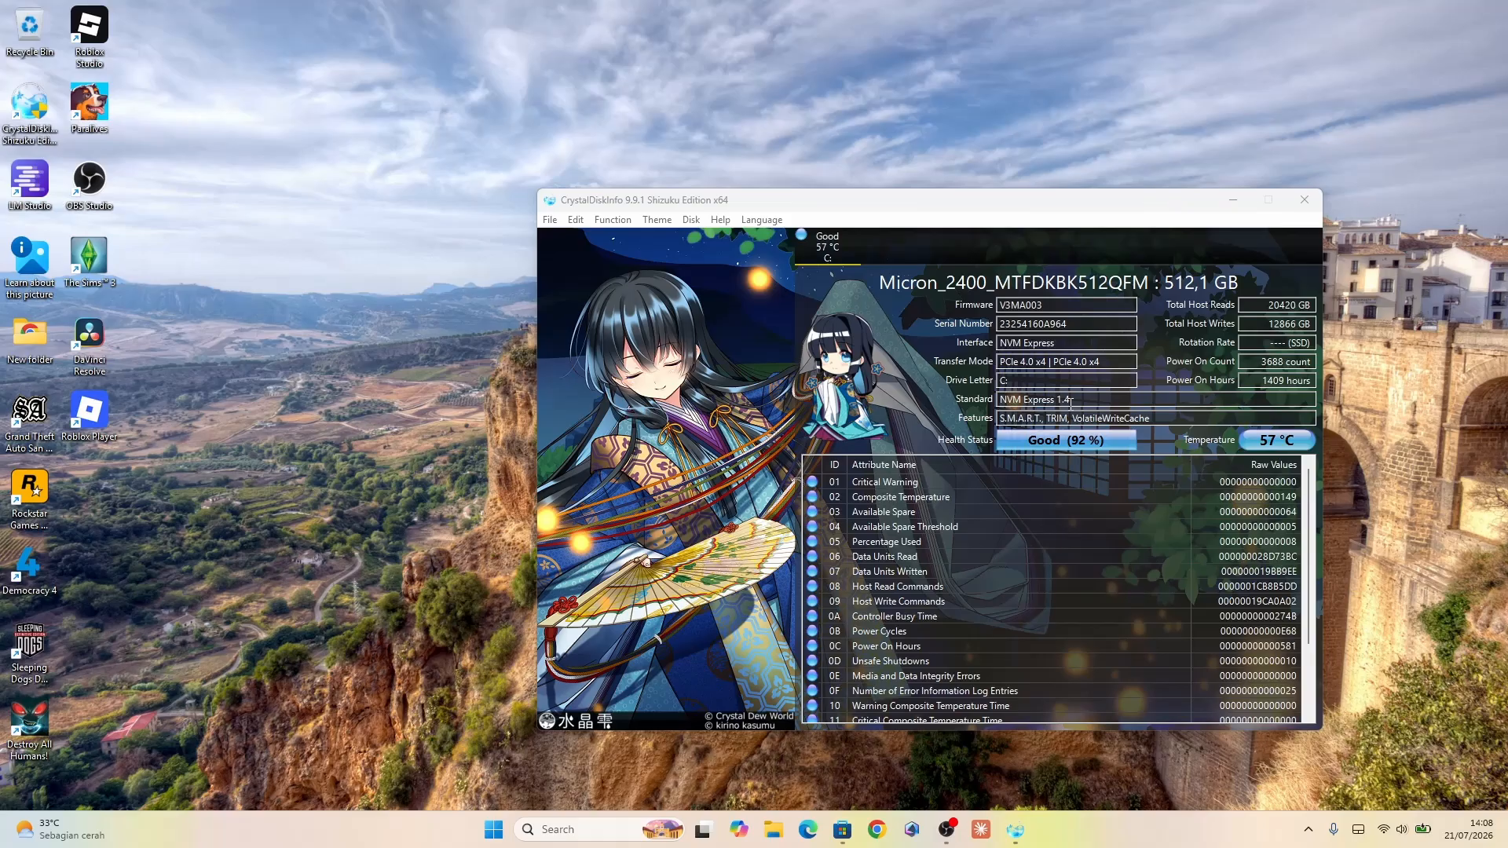
- Check the sensor details behind the drive's temperature reading
{"action": "mouse_move", "coordinate": [1278, 444]}
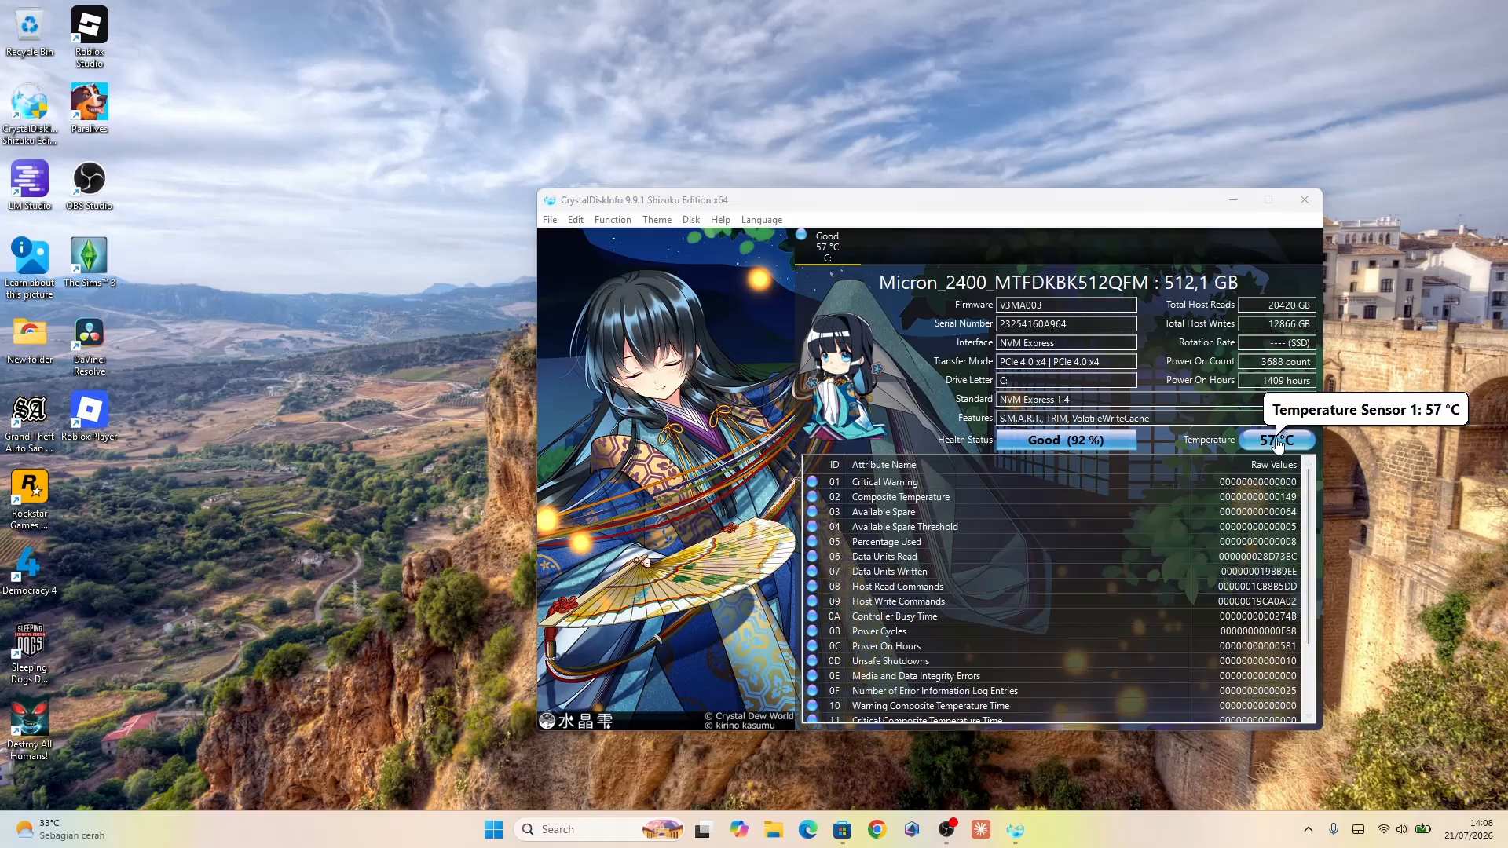